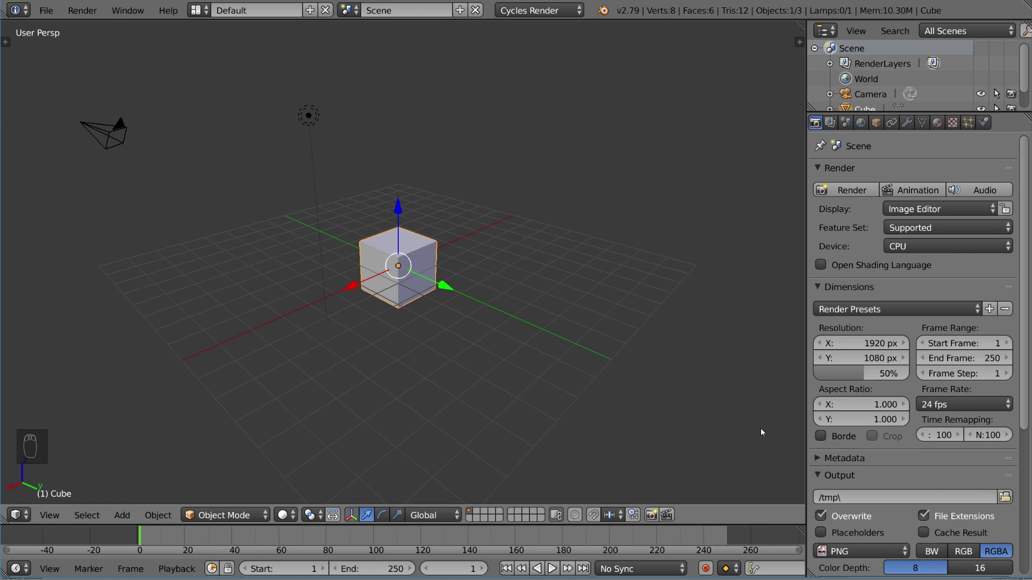
Try rotating and moving the cube, cancelling each so it stays centred.
{"action": "middle_click_drag", "start_coordinate": [578, 328], "coordinate": [543, 310]}
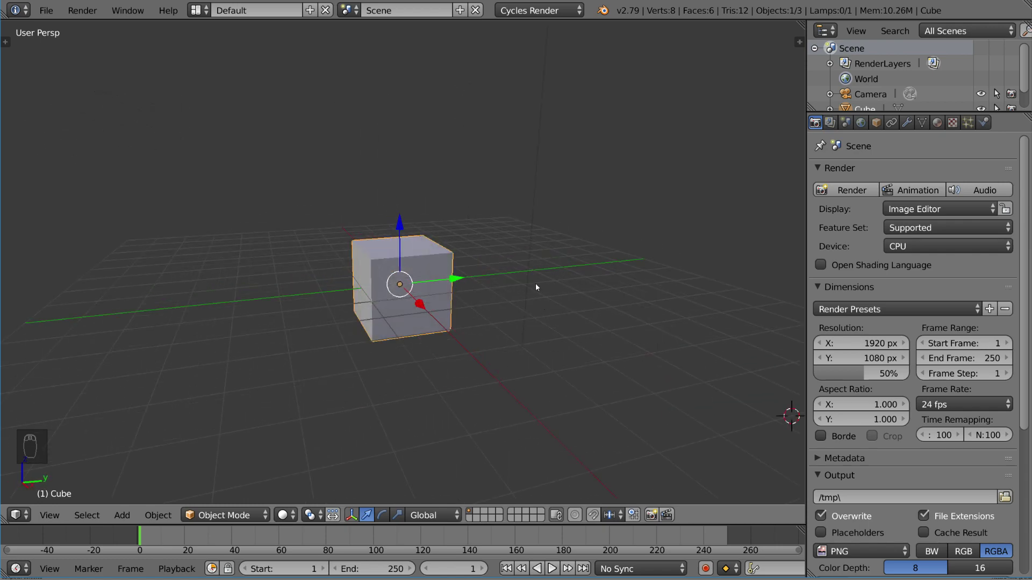
{"action": "key", "text": "r"}
{"action": "key", "text": "r"}
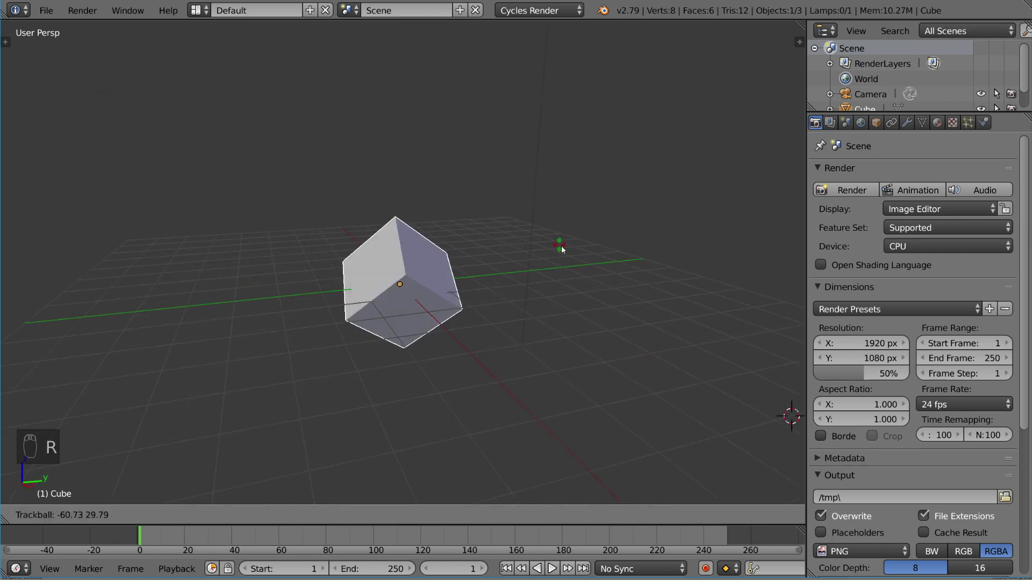
{"action": "right_click", "coordinate": [553, 357]}
{"action": "key", "text": "g"}
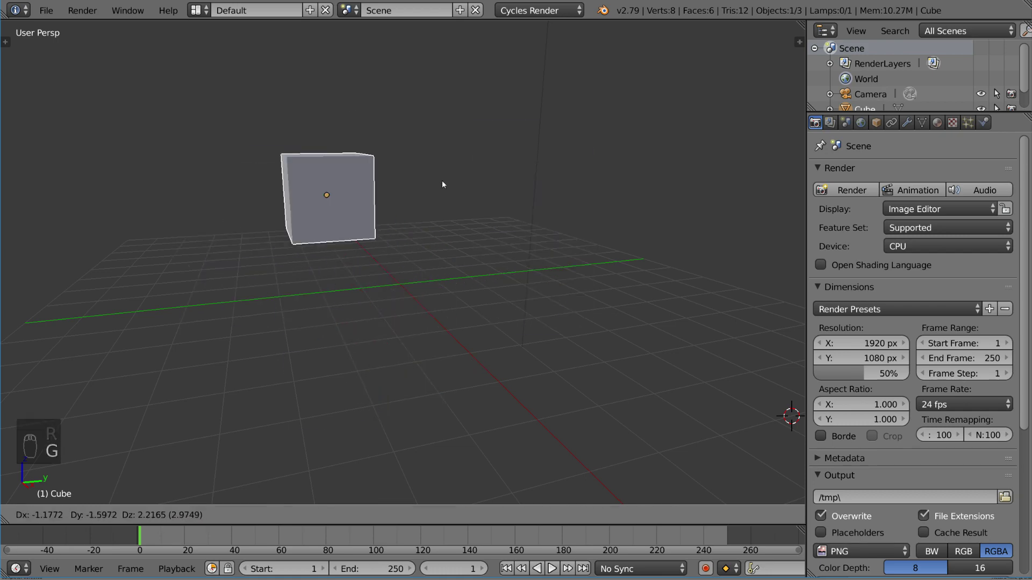
{"action": "right_click", "coordinate": [442, 180]}
{"action": "mouse_move", "coordinate": [473, 249]}
{"action": "middle_mouse_down"}
{"action": "mouse_move", "coordinate": [580, 247]}
{"action": "mouse_move", "coordinate": [587, 269]}
{"action": "mouse_move", "coordinate": [463, 246]}
{"action": "mouse_move", "coordinate": [512, 286]}
{"action": "mouse_move", "coordinate": [528, 346]}
{"action": "middle_mouse_up"}
{"action": "key", "text": "g"}
{"action": "key", "text": "z"}
{"action": "right_click", "coordinate": [611, 243]}
Duplicate the cube three times, placing copies above, to the right and in front.
{"action": "key", "text": "shift+d"}
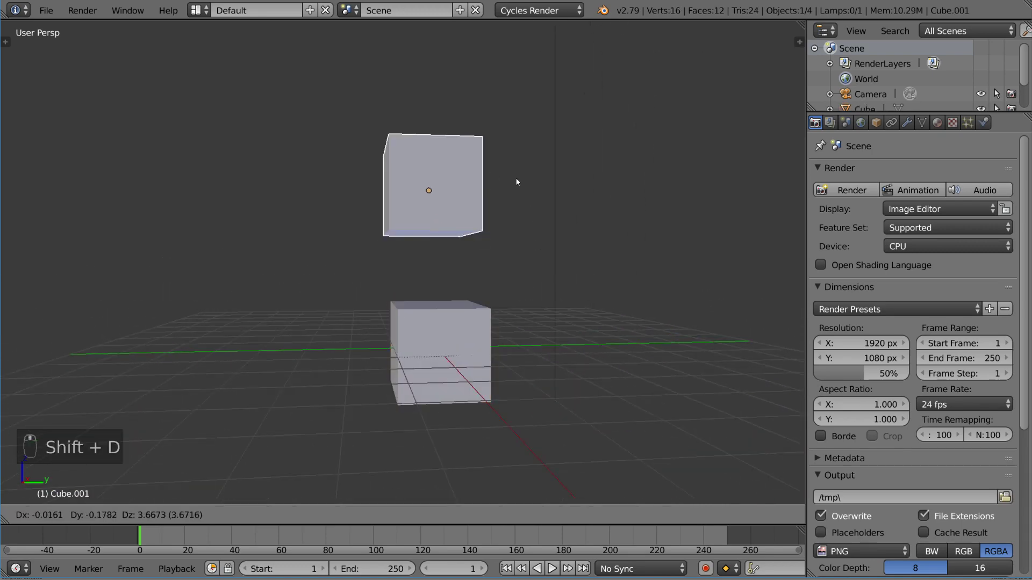
{"action": "left_click", "coordinate": [430, 156]}
{"action": "key", "text": "shift+d"}
{"action": "left_click", "coordinate": [792, 343]}
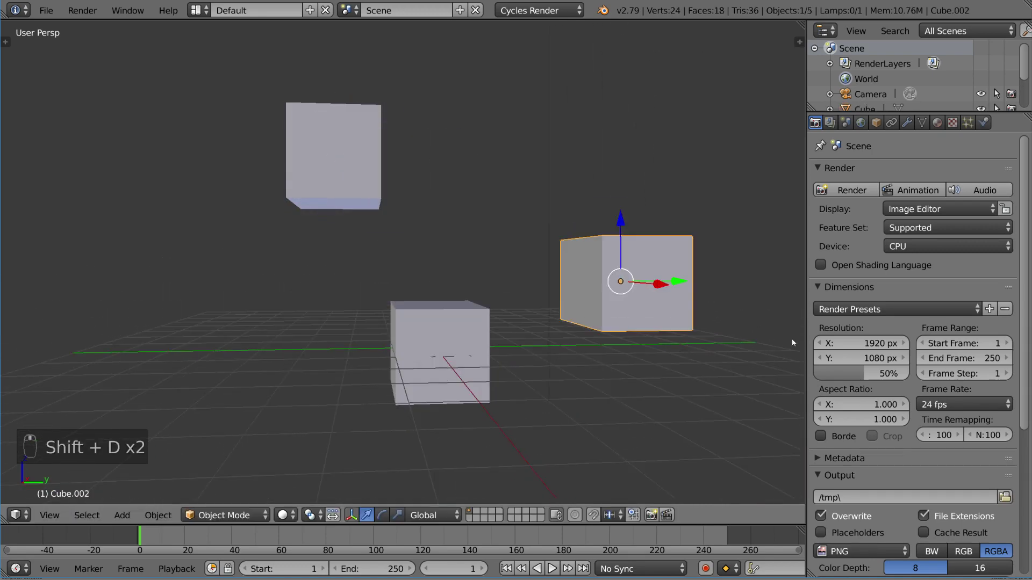
{"action": "mouse_move", "coordinate": [793, 343]}
{"action": "middle_mouse_down"}
{"action": "mouse_move", "coordinate": [633, 256]}
{"action": "mouse_move", "coordinate": [512, 309]}
{"action": "mouse_move", "coordinate": [536, 277]}
{"action": "mouse_move", "coordinate": [593, 279]}
{"action": "middle_mouse_up"}
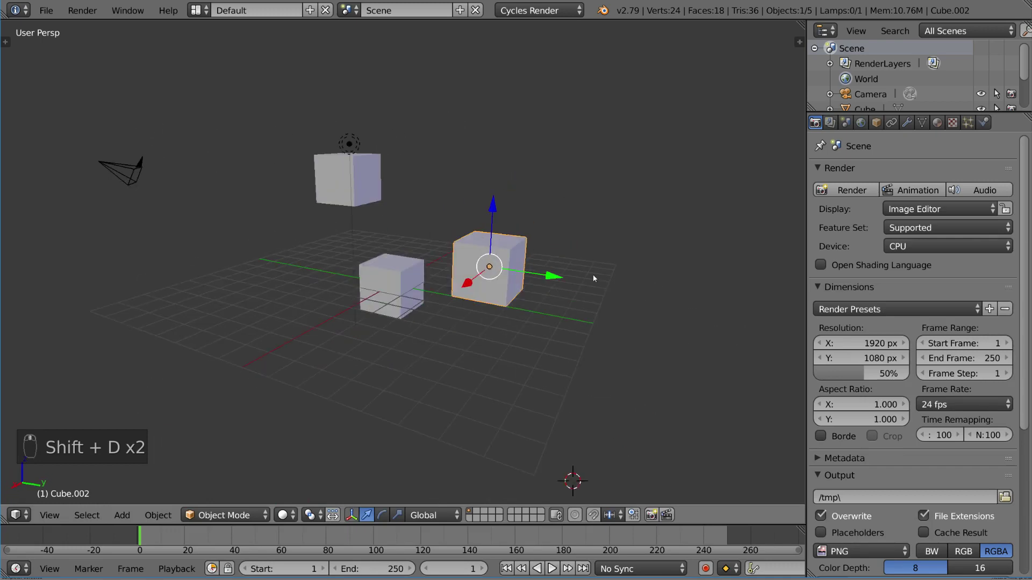
{"action": "key", "text": "shift+d"}
{"action": "left_click", "coordinate": [423, 351]}
Select the centre cube and add the bottom cube to the selection.
{"action": "middle_click_drag", "start_coordinate": [444, 297], "coordinate": [493, 317]}
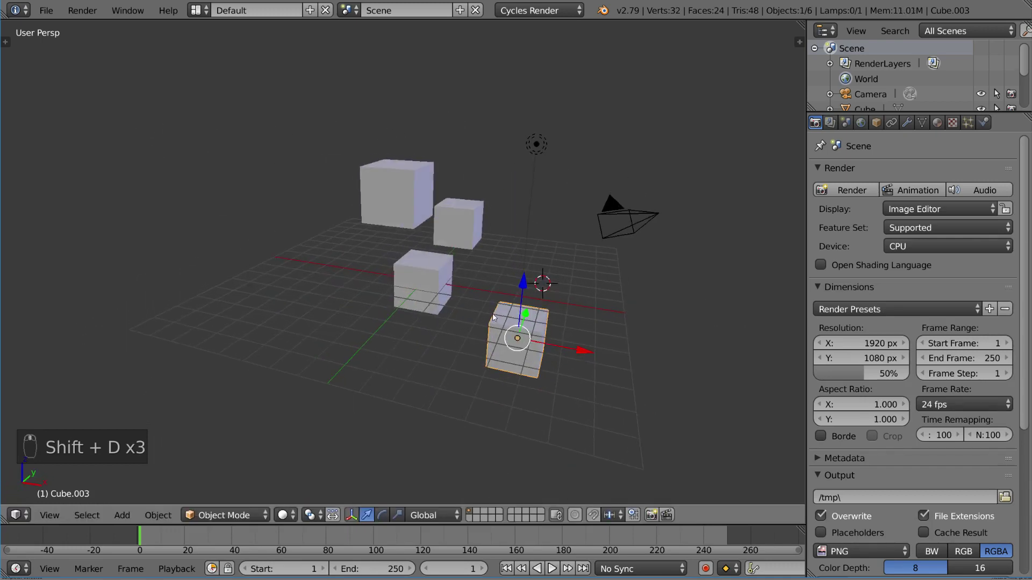
{"action": "right_click", "coordinate": [424, 279]}
{"action": "middle_click_drag", "start_coordinate": [424, 279], "coordinate": [509, 235]}
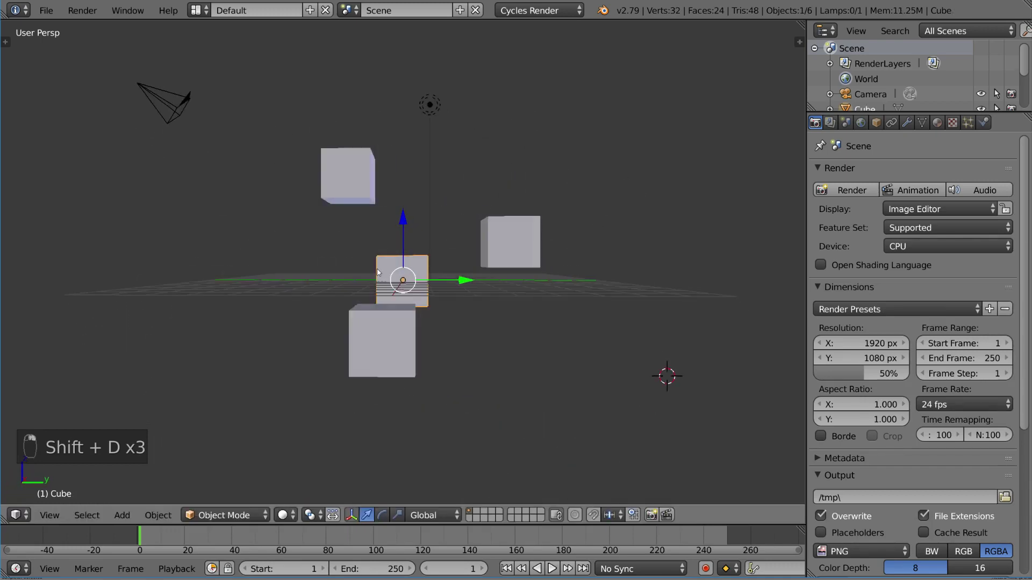
{"action": "right_click", "coordinate": [380, 343], "text": "shift"}
{"action": "right_click", "coordinate": [509, 242], "text": "shift"}
{"action": "right_click", "coordinate": [322, 187], "text": "shift"}
{"action": "middle_click_drag", "start_coordinate": [322, 187], "coordinate": [417, 237]}
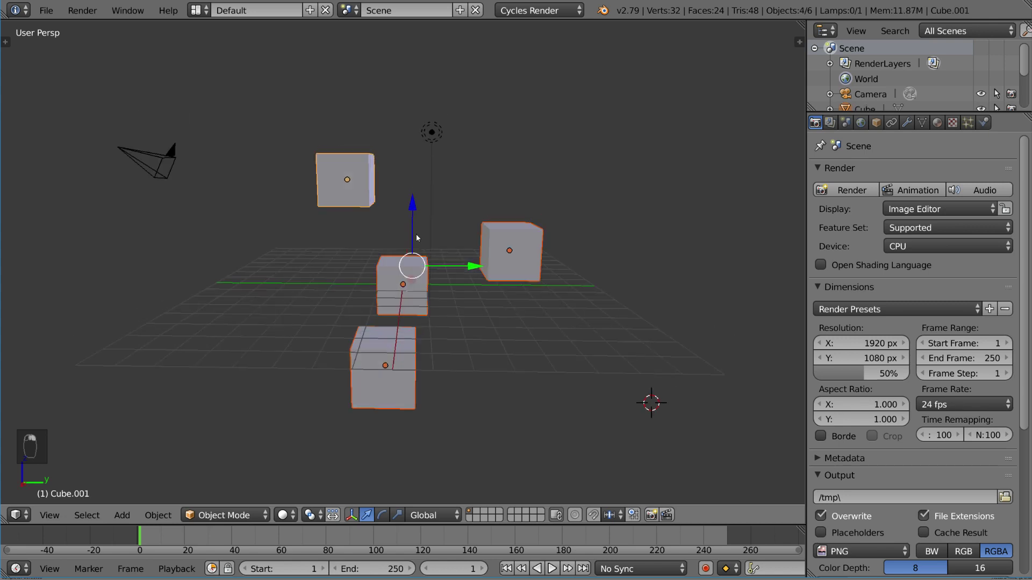
{"action": "key", "text": "g"}
{"action": "key", "text": "r"}
{"action": "key", "text": "r"}
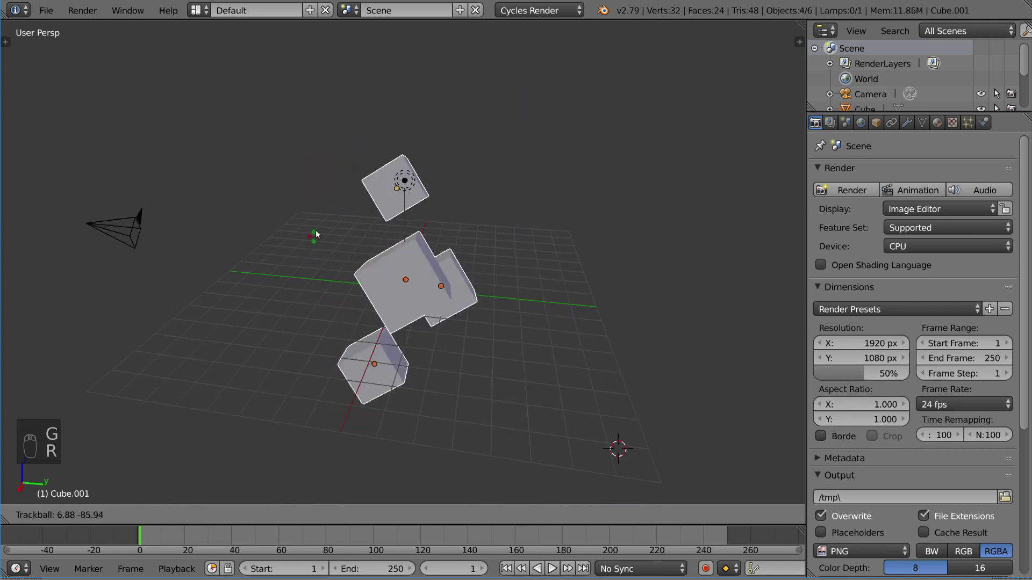
{"action": "right_click", "coordinate": [316, 233]}
{"action": "middle_click_drag", "start_coordinate": [315, 234], "coordinate": [542, 267]}
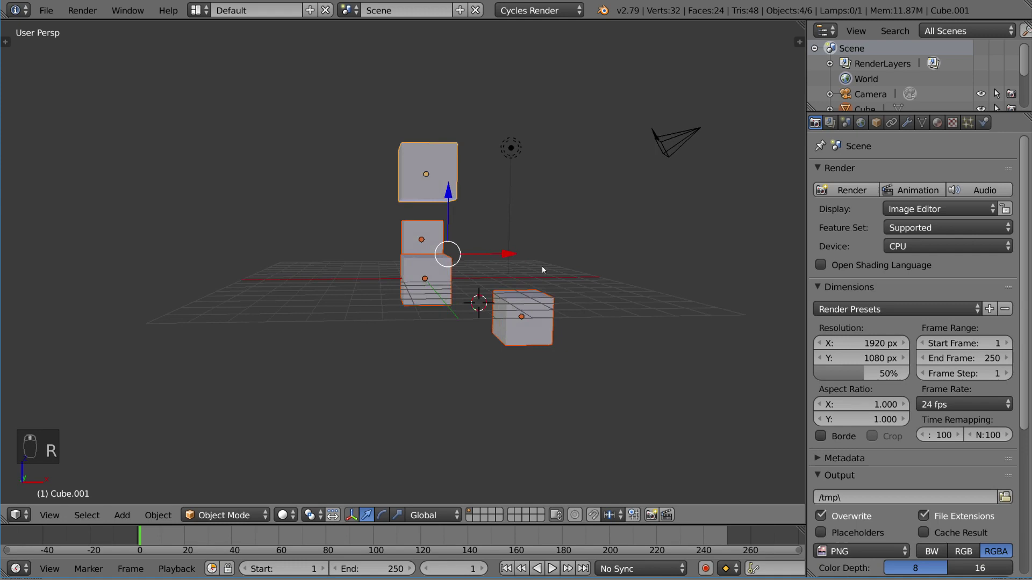
{"action": "key", "text": "r"}
{"action": "right_click", "coordinate": [555, 216]}
{"action": "key", "text": "r"}
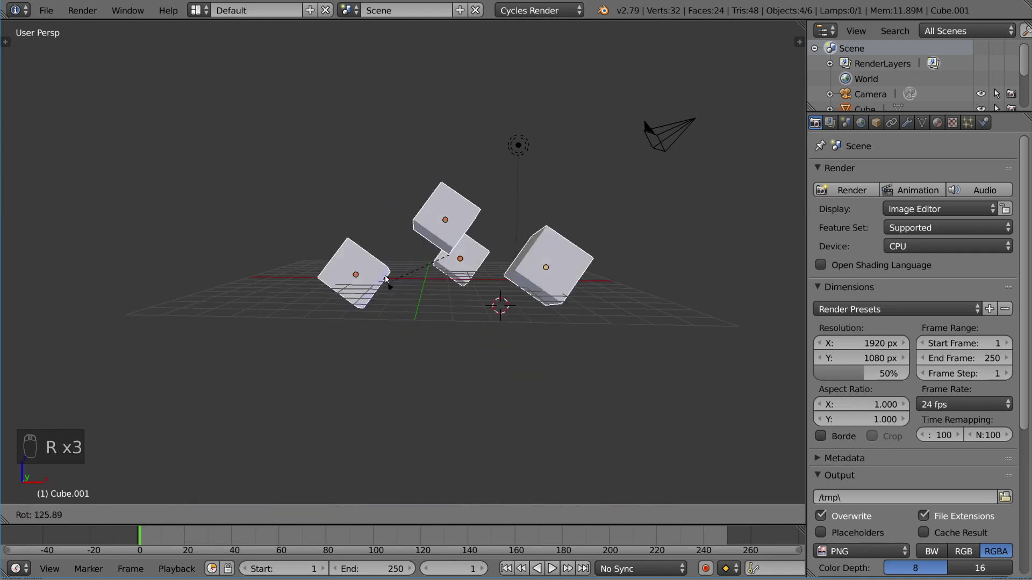
{"action": "right_click", "coordinate": [546, 259]}
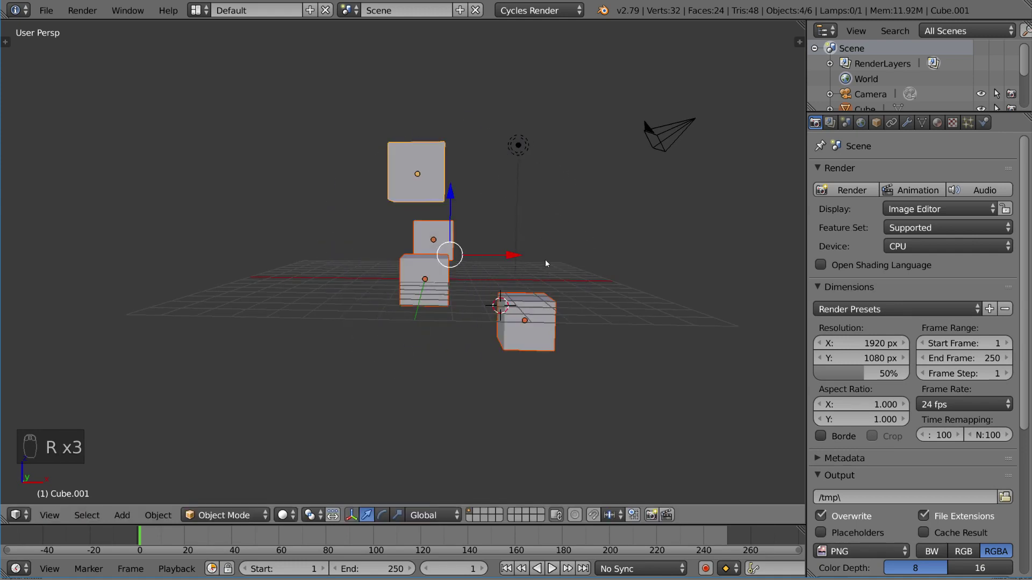
{"action": "mouse_move", "coordinate": [545, 259]}
{"action": "middle_mouse_down"}
{"action": "mouse_move", "coordinate": [488, 284]}
{"action": "mouse_move", "coordinate": [555, 263]}
{"action": "middle_mouse_up"}
{"action": "key", "text": "r"}
{"action": "key", "text": "r"}
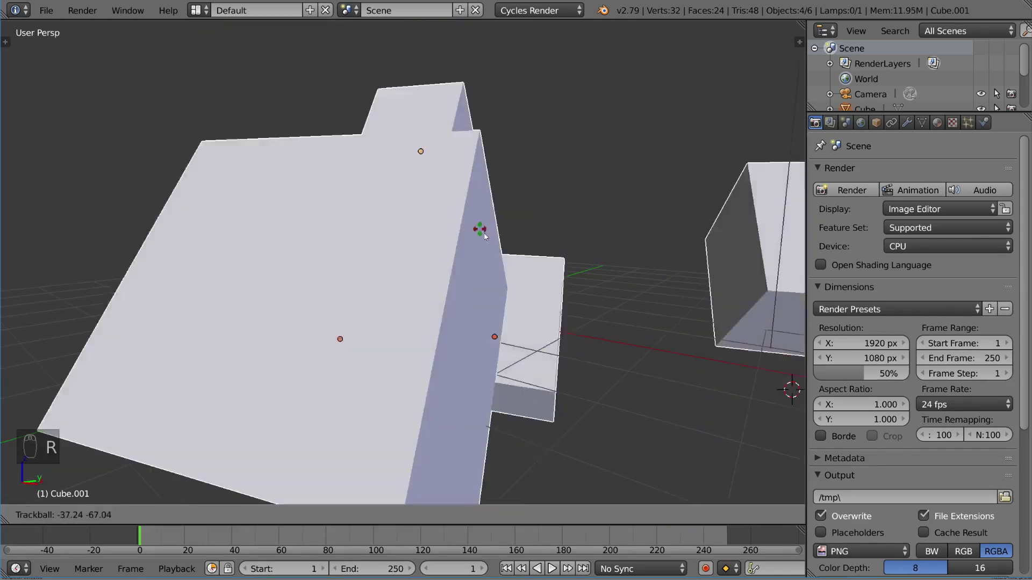
{"action": "right_click", "coordinate": [584, 230]}
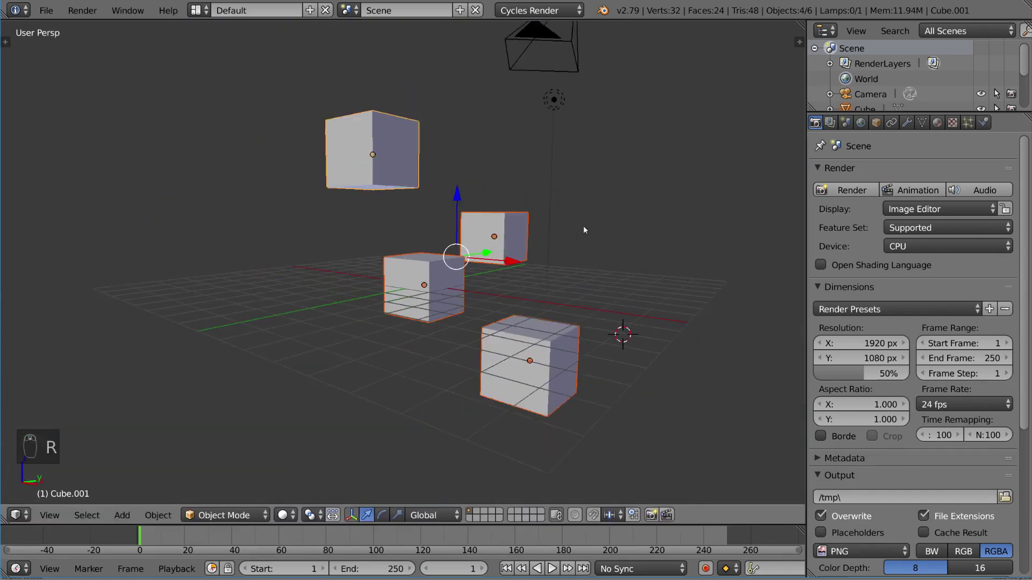
{"action": "mouse_move", "coordinate": [584, 230]}
{"action": "middle_mouse_down"}
{"action": "mouse_move", "coordinate": [506, 234]}
{"action": "mouse_move", "coordinate": [517, 175]}
{"action": "mouse_move", "coordinate": [454, 275]}
{"action": "middle_mouse_up"}
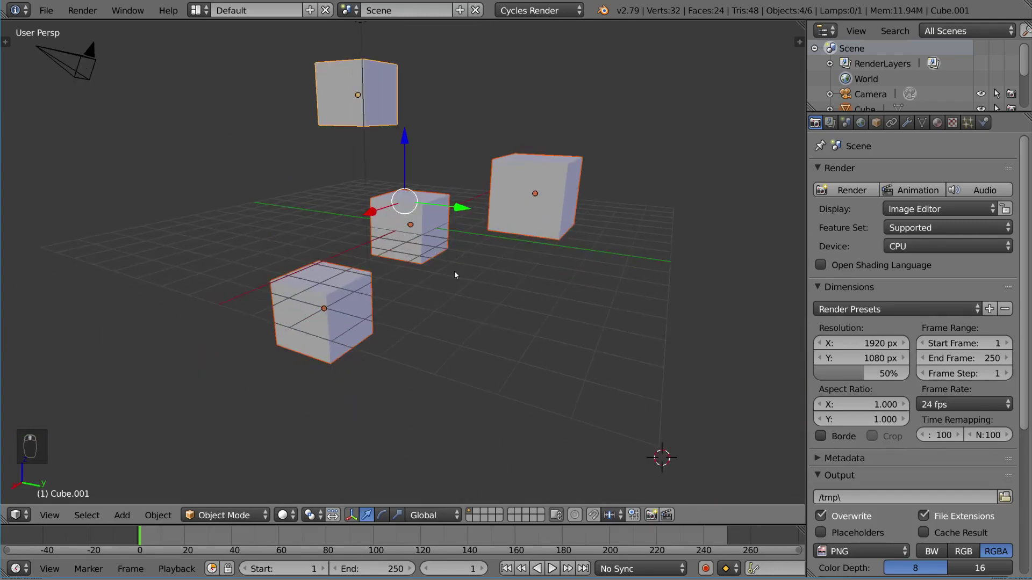
Try selecting the right cube, lamp, top and middle cubes while orbiting.
{"action": "right_click", "coordinate": [491, 180]}
{"action": "mouse_move", "coordinate": [492, 179]}
{"action": "middle_mouse_down"}
{"action": "mouse_move", "coordinate": [465, 154]}
{"action": "mouse_move", "coordinate": [389, 162]}
{"action": "middle_mouse_up"}
{"action": "right_click", "coordinate": [420, 218]}
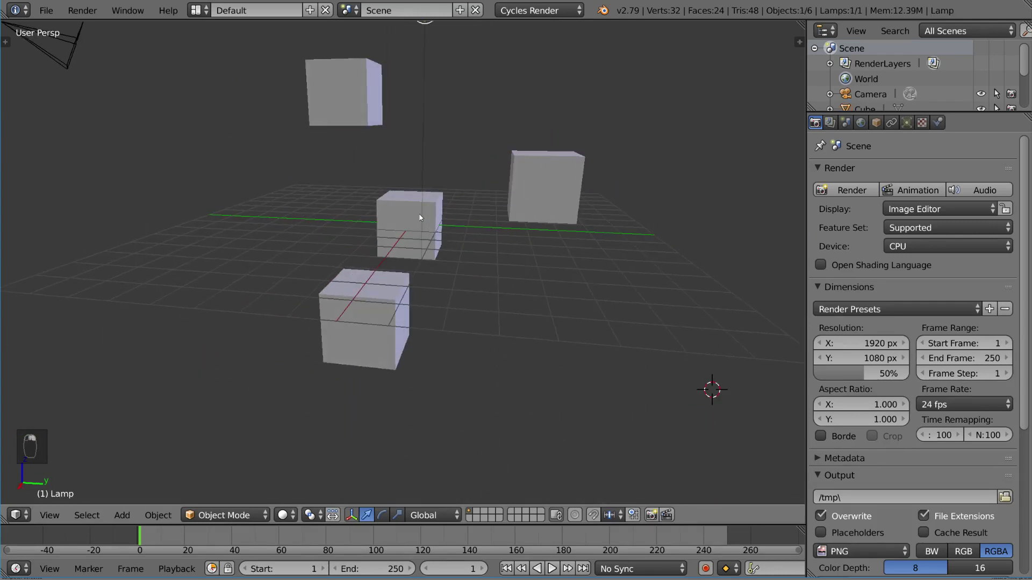
{"action": "middle_click_drag", "start_coordinate": [420, 217], "coordinate": [376, 216]}
{"action": "right_click", "coordinate": [386, 86]}
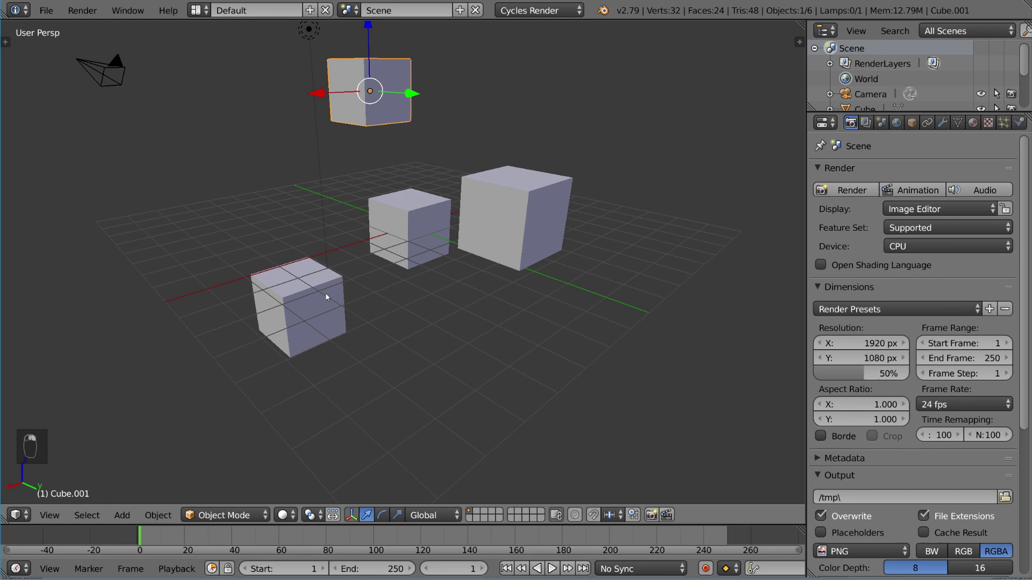
{"action": "right_click", "coordinate": [507, 219]}
{"action": "right_click", "coordinate": [369, 91]}
{"action": "right_click", "coordinate": [410, 226]}
{"action": "mouse_move", "coordinate": [410, 225]}
{"action": "middle_mouse_down"}
{"action": "mouse_move", "coordinate": [449, 174]}
{"action": "mouse_move", "coordinate": [448, 134]}
{"action": "middle_mouse_up"}
Deselect all, then select the right and top cubes with the middle cube active.
{"action": "right_click", "coordinate": [322, 97]}
{"action": "right_click", "coordinate": [516, 194]}
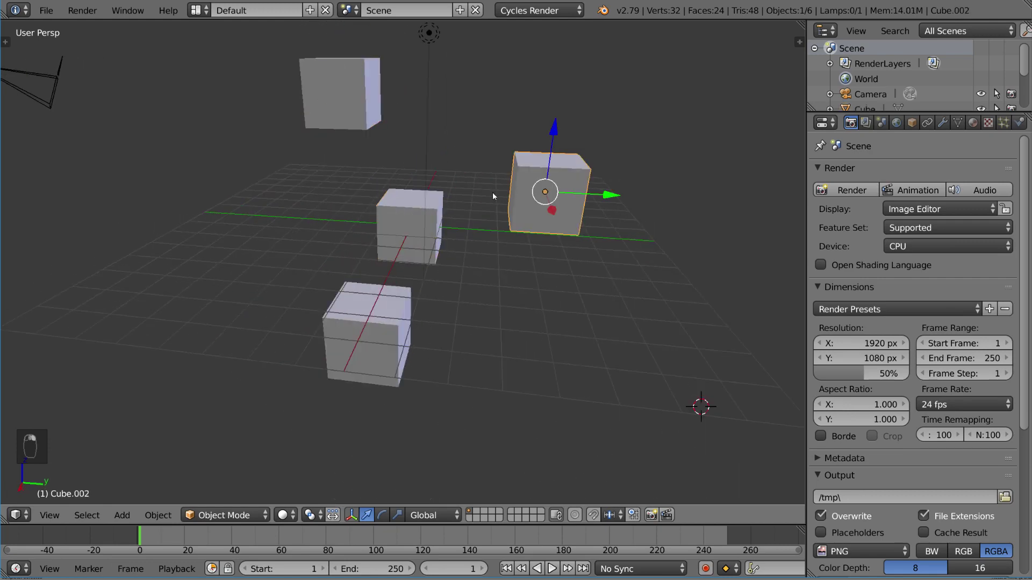
{"action": "right_click", "coordinate": [360, 107], "text": "shift"}
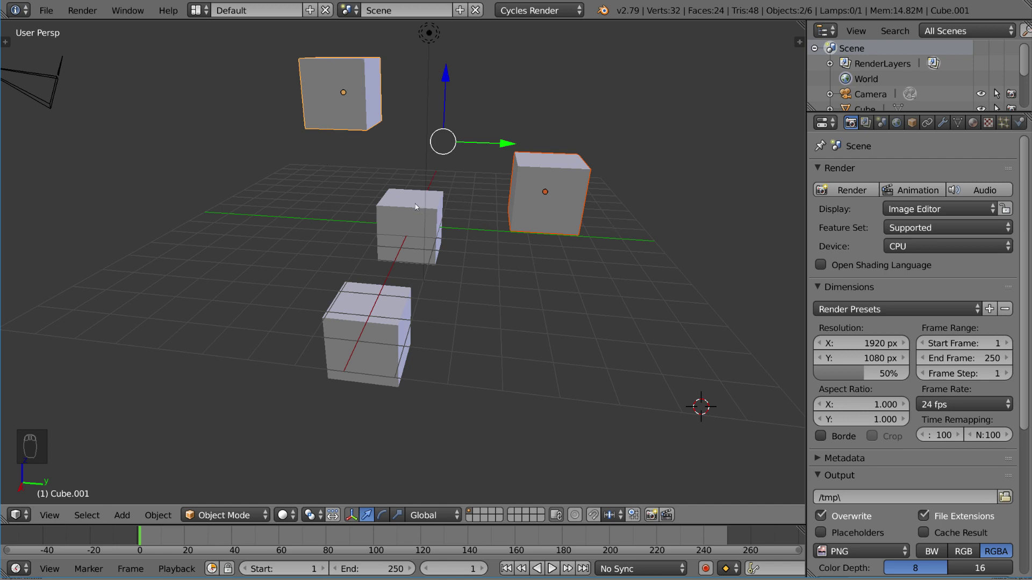
{"action": "right_click", "coordinate": [393, 209], "text": "shift"}
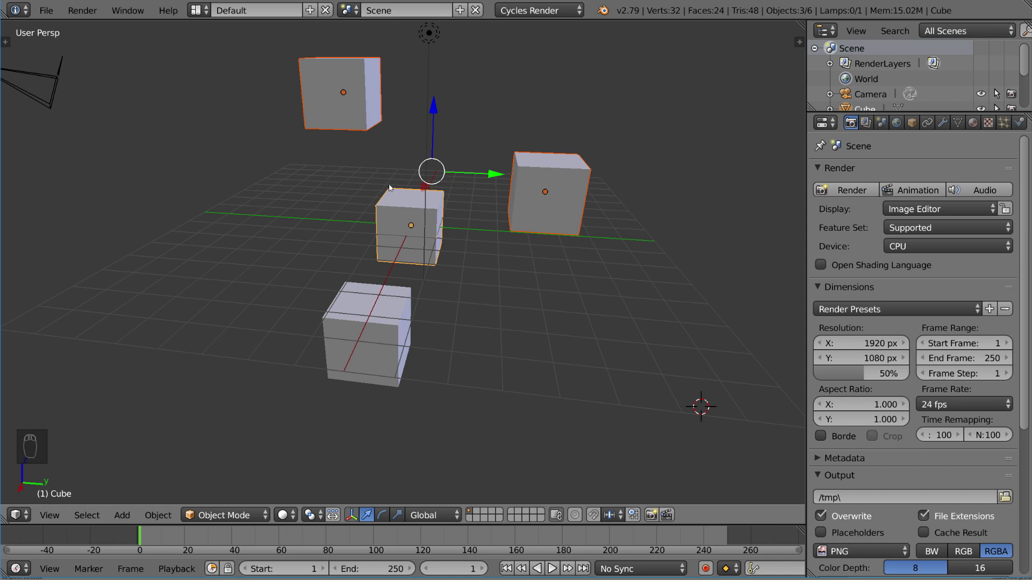
{"action": "key", "text": "a"}
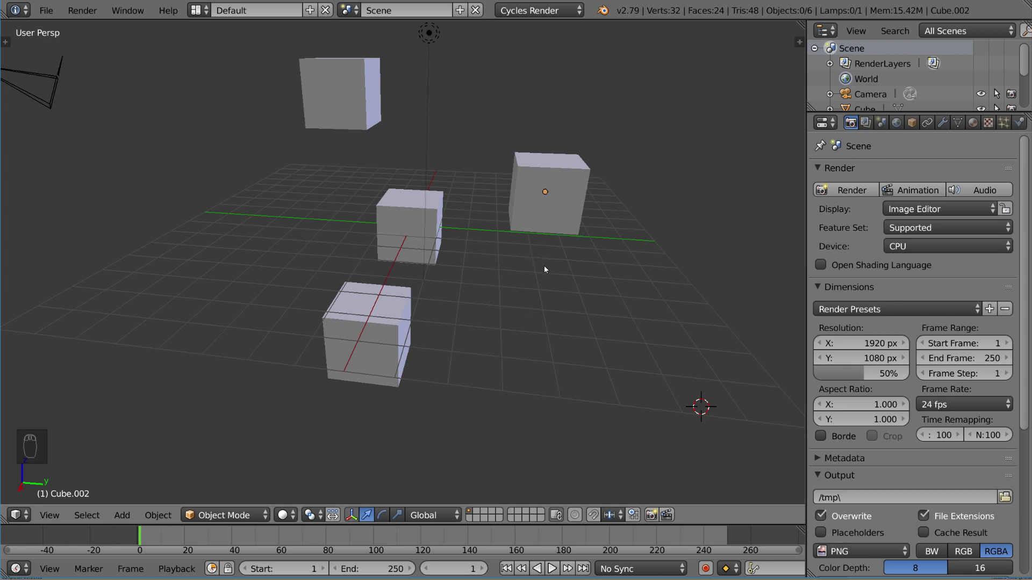
{"action": "right_click", "coordinate": [539, 208]}
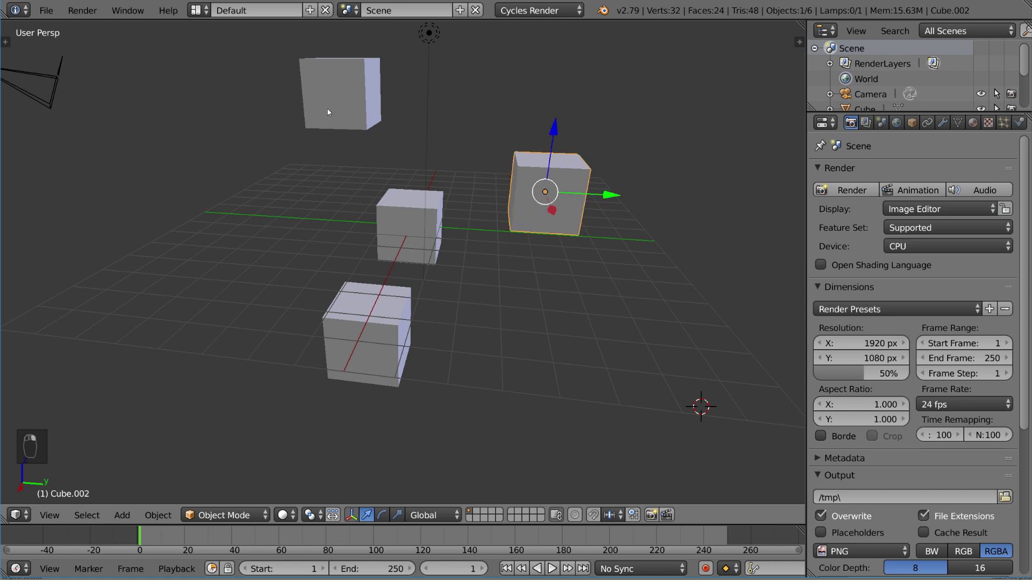
{"action": "right_click", "coordinate": [328, 111], "text": "shift"}
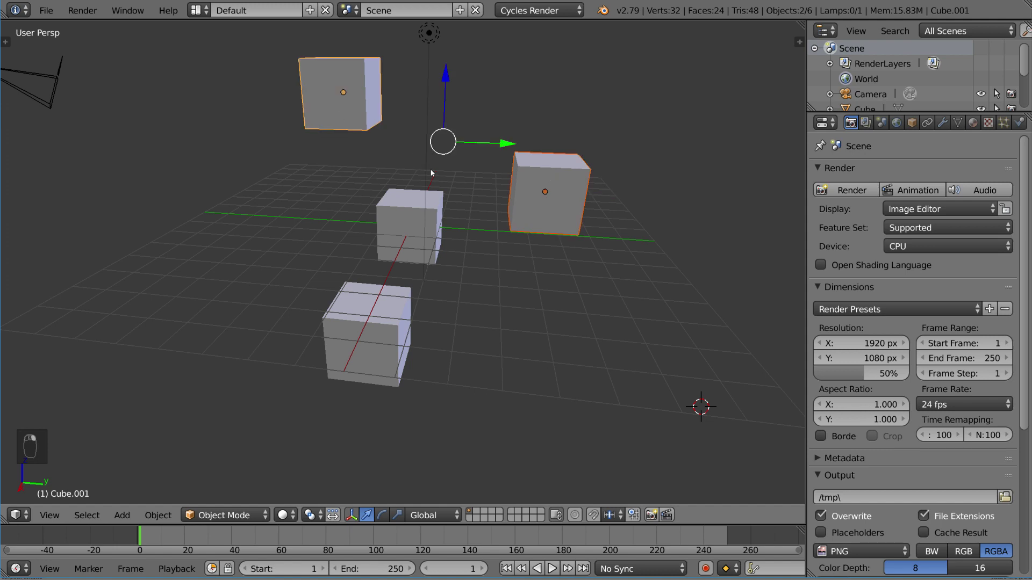
{"action": "right_click", "coordinate": [403, 211], "text": "shift"}
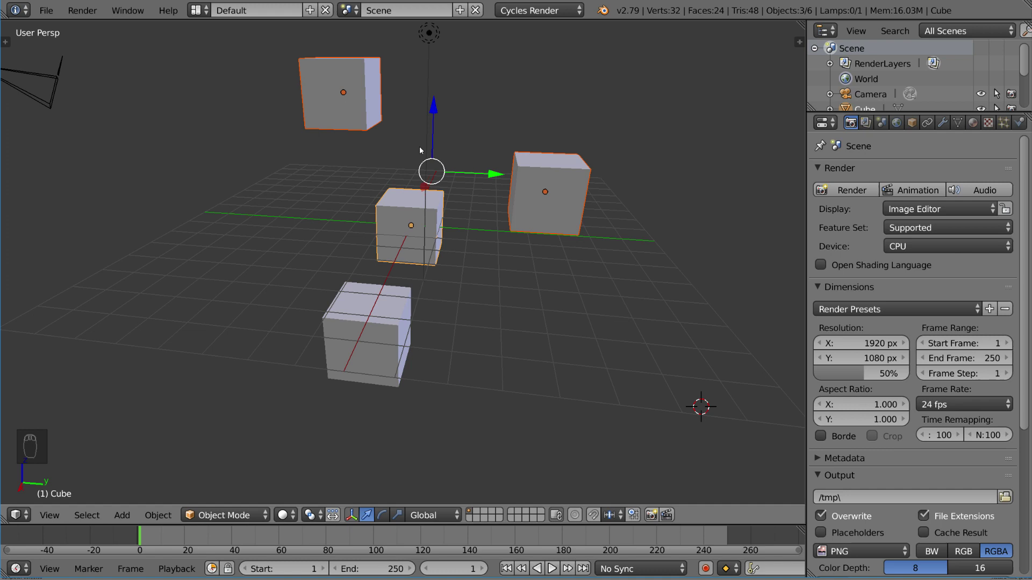
Parent the top and right cubes to the middle cube using Object (Keep Transform).
{"action": "key", "text": "ctrl+p"}
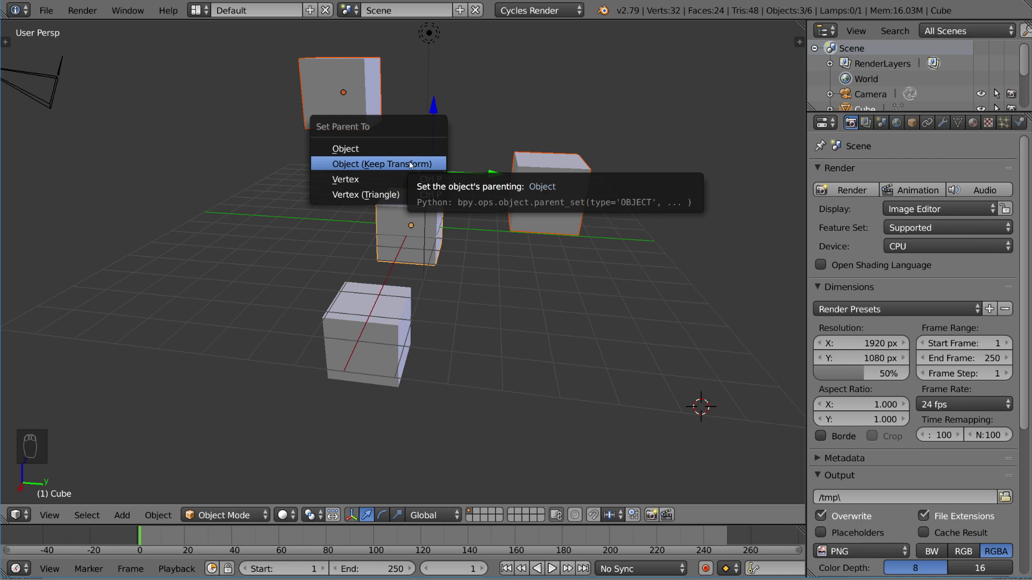
{"action": "left_click", "coordinate": [409, 165]}
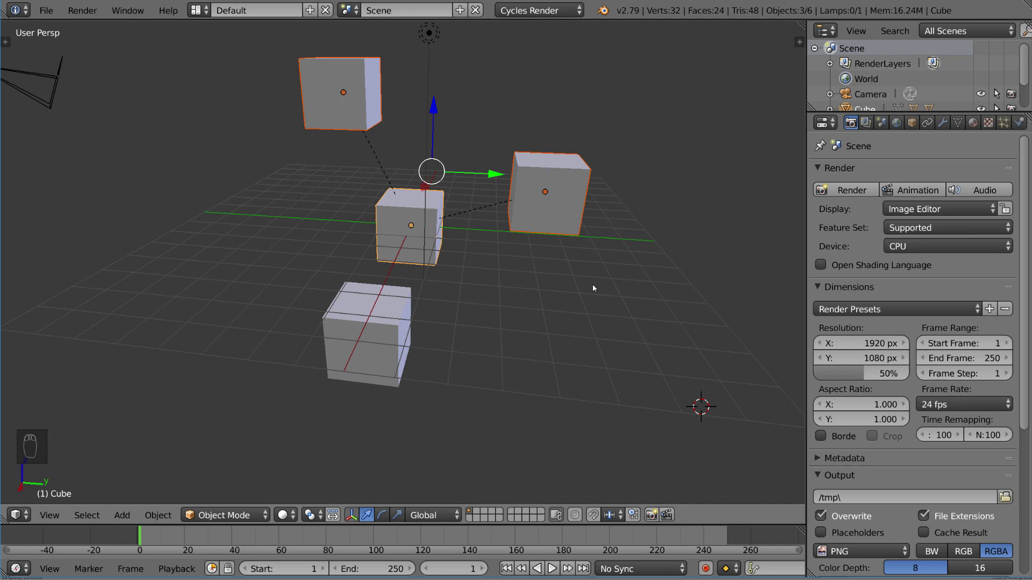
Toggle Relationship Lines off and on in the sidebar's Display panel, then close it.
{"action": "key", "text": "n"}
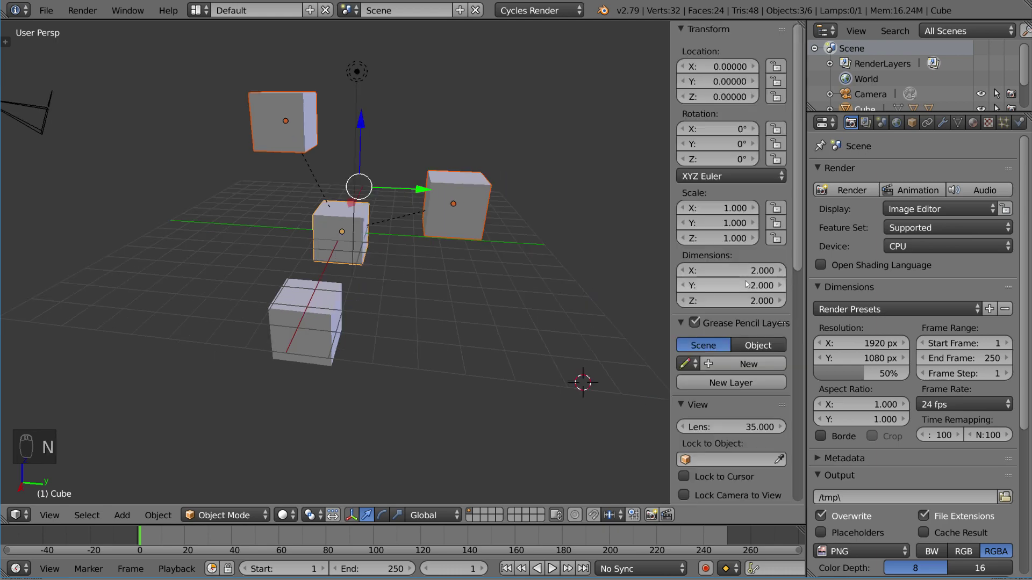
{"action": "scroll", "coordinate": [747, 284], "scroll_direction": "down", "scroll_amount": 5}
{"action": "scroll", "coordinate": [750, 291], "scroll_direction": "down", "scroll_amount": 2}
{"action": "scroll", "coordinate": [750, 299], "scroll_direction": "down", "scroll_amount": 2}
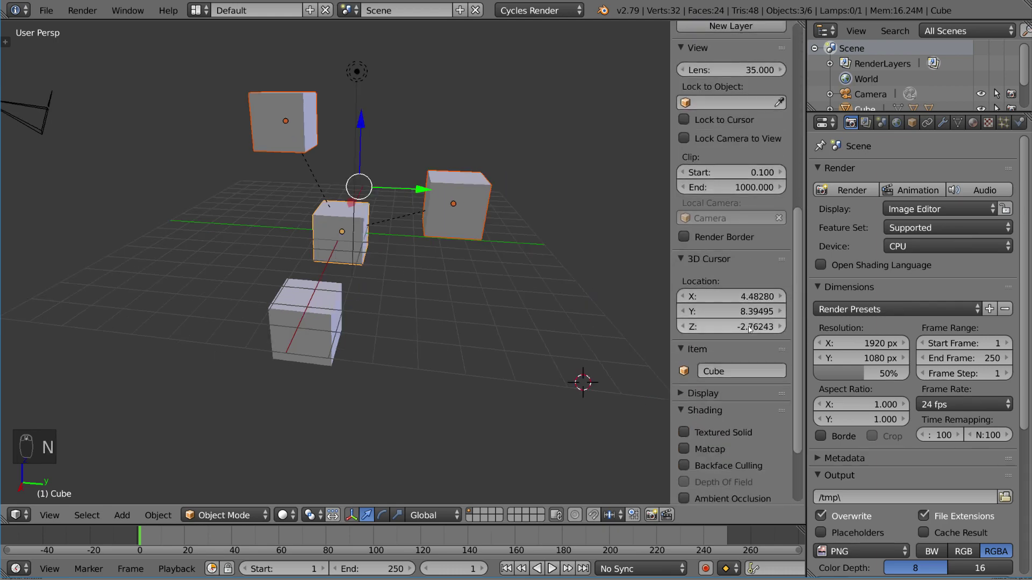
{"action": "left_click", "coordinate": [712, 396]}
{"action": "scroll", "coordinate": [722, 388], "scroll_direction": "down", "scroll_amount": 2}
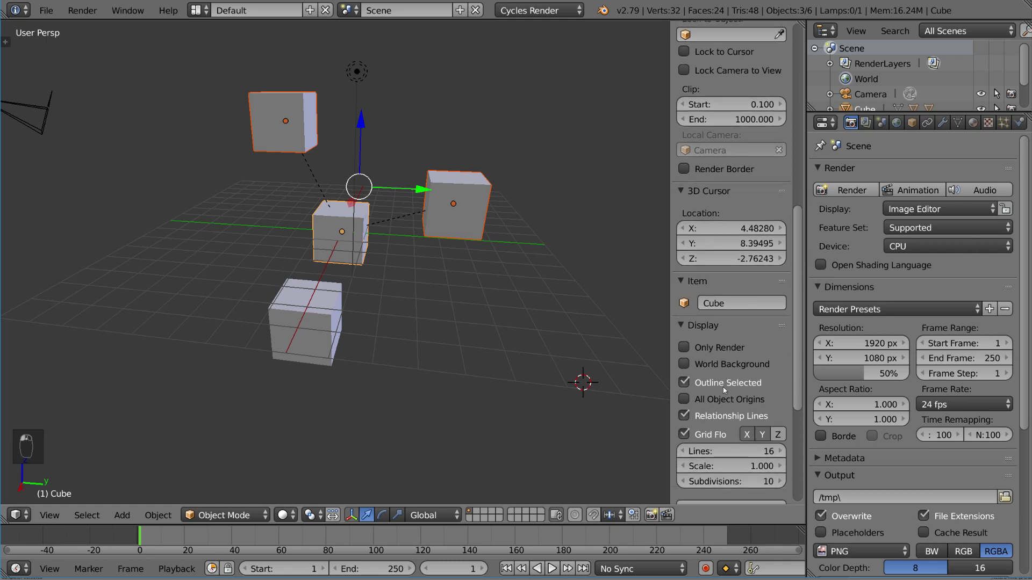
{"action": "left_click", "coordinate": [713, 416]}
{"action": "left_click", "coordinate": [685, 417]}
{"action": "key", "text": "n"}
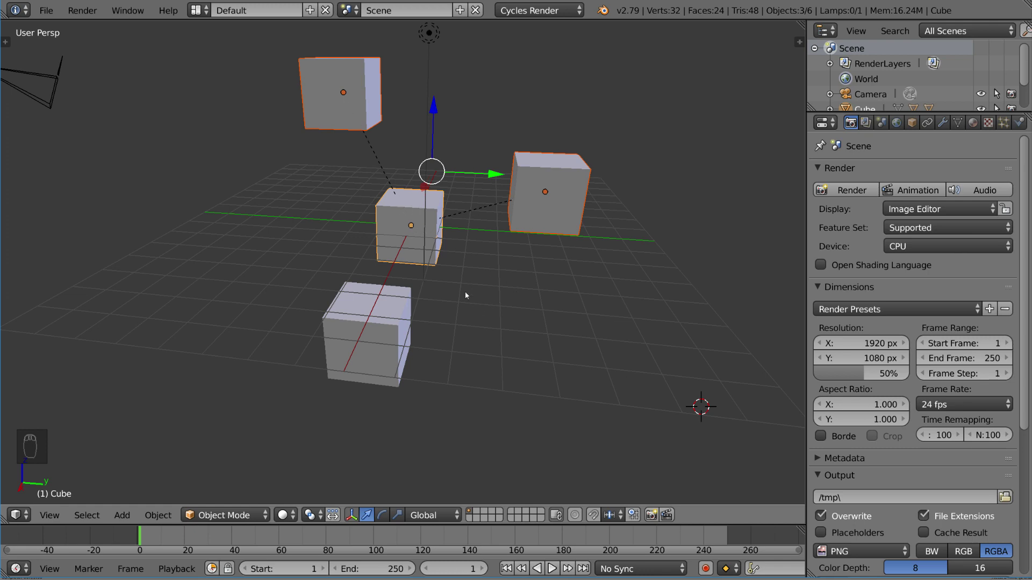
{"action": "right_click", "coordinate": [413, 218]}
{"action": "key", "text": "r"}
{"action": "key", "text": "r"}
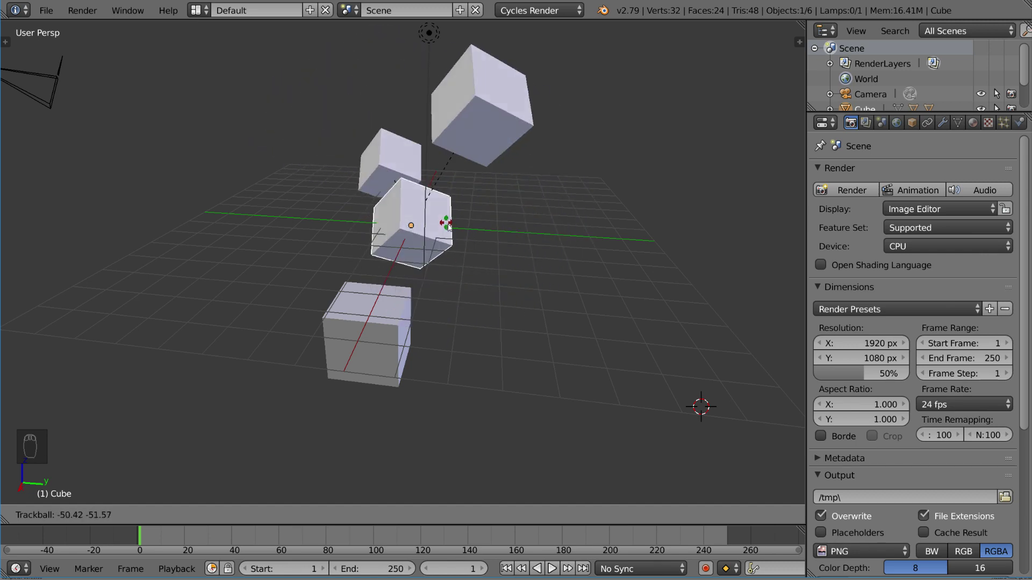
{"action": "key", "text": "Escape"}
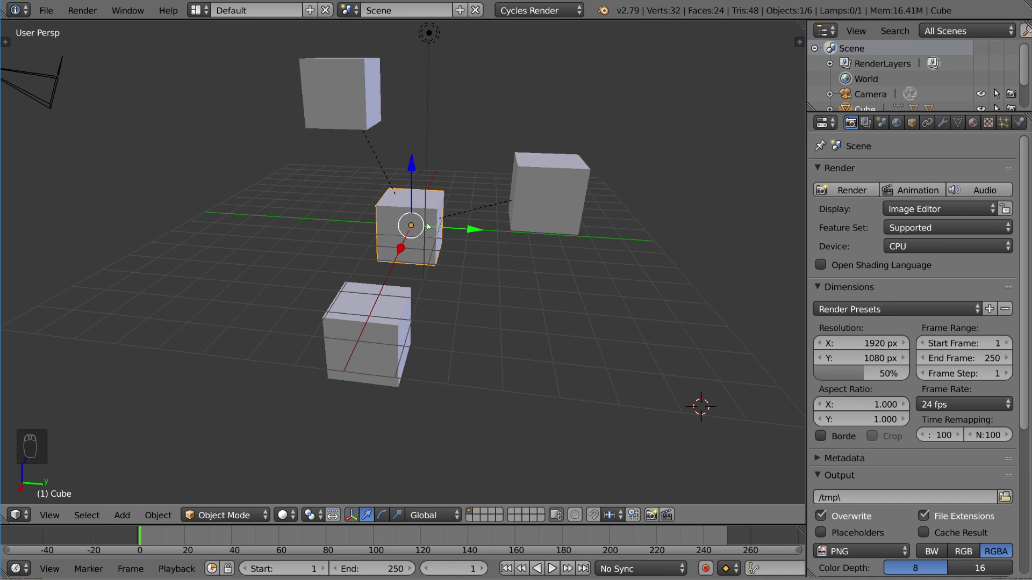
{"action": "right_click", "coordinate": [571, 233]}
{"action": "right_click", "coordinate": [380, 90]}
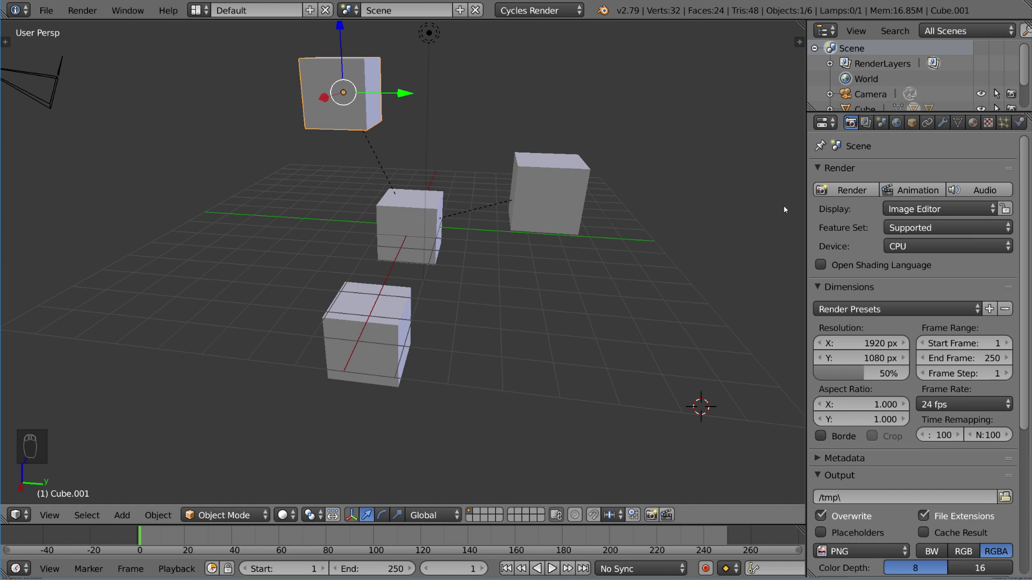
Show Object properties, select the middle cube, and trial rotate/move it before cancelling.
{"action": "left_click", "coordinate": [917, 125]}
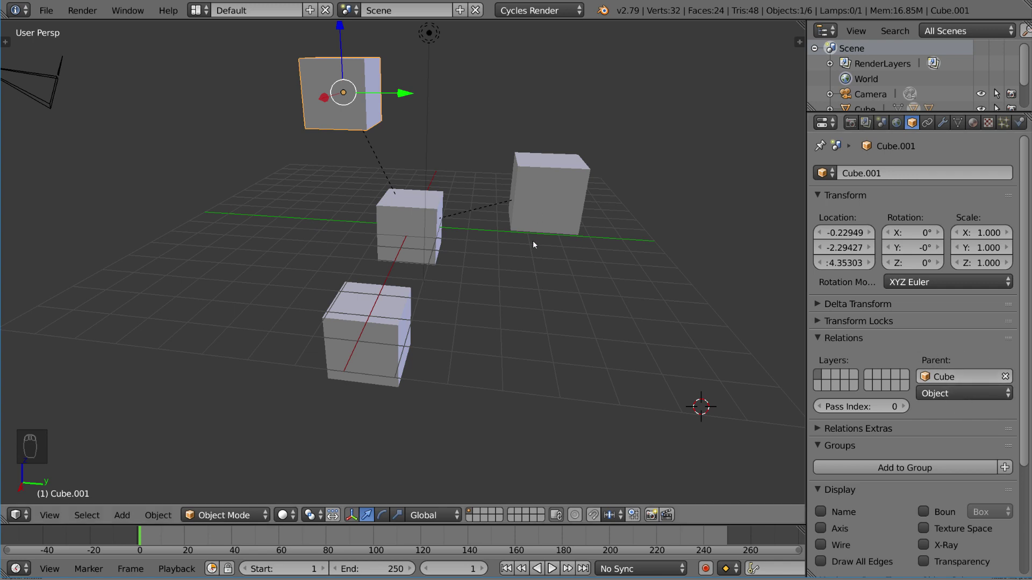
{"action": "right_click", "coordinate": [427, 233]}
{"action": "key", "text": "r"}
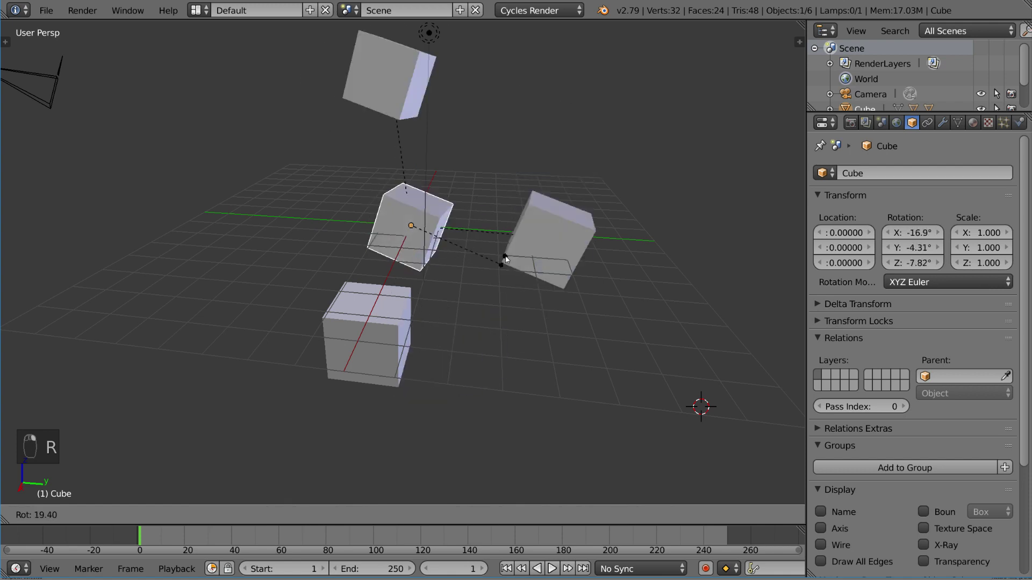
{"action": "key", "text": "g"}
{"action": "key", "text": "r"}
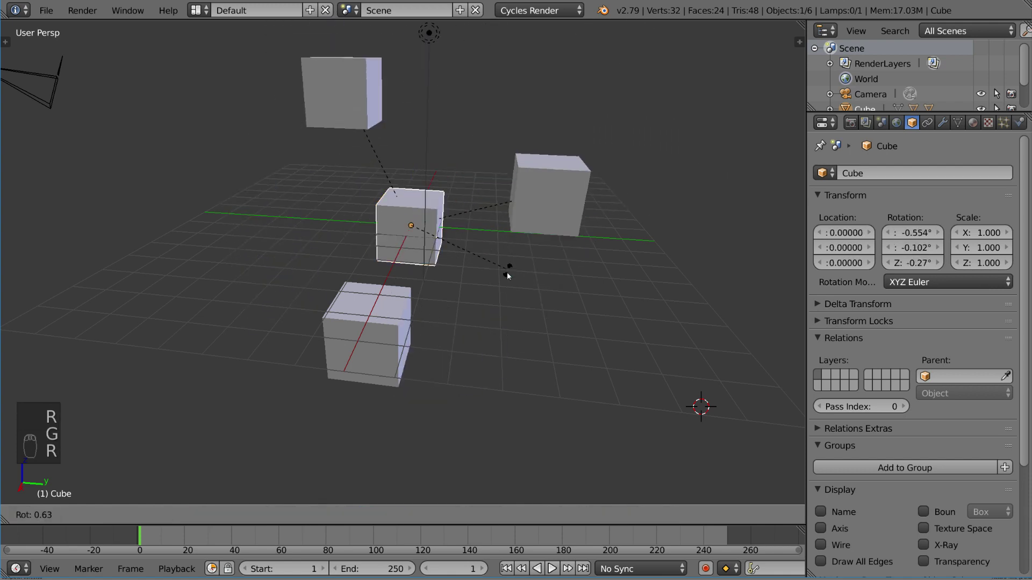
{"action": "key", "text": "r"}
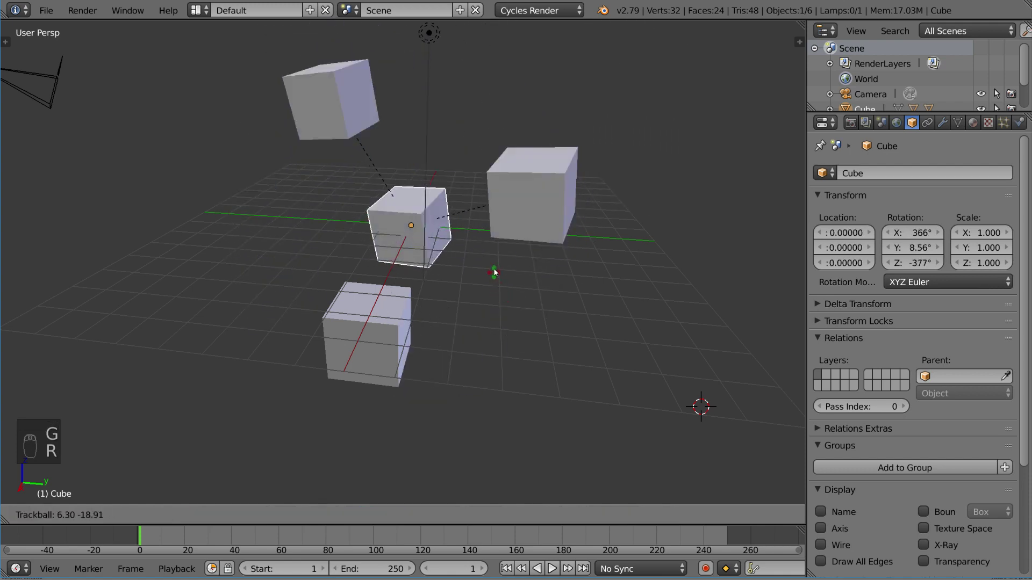
{"action": "key", "text": "Escape"}
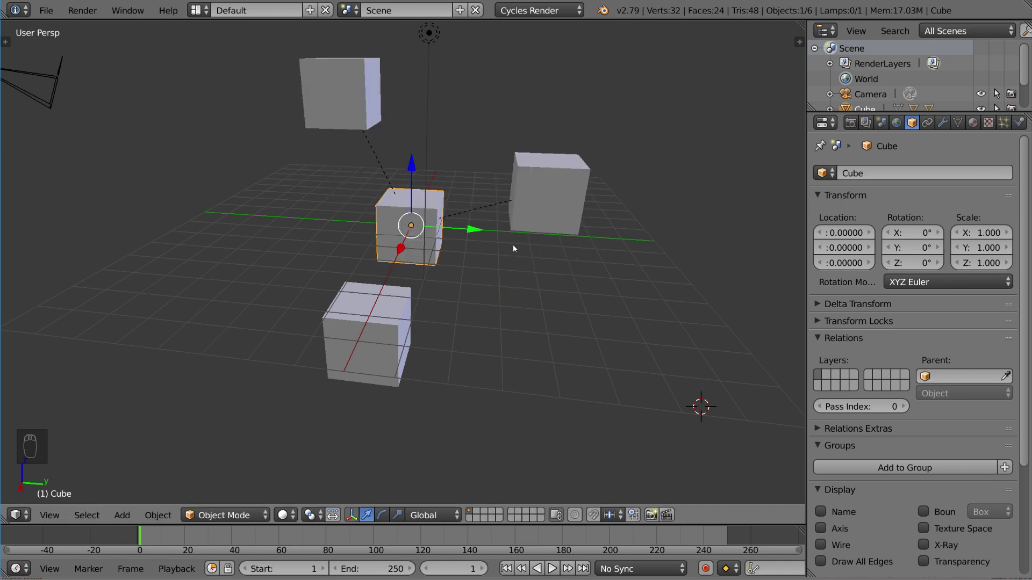
Add Cube.003 to the selection and make it the middle cube's parent, keeping transforms.
{"action": "right_click", "coordinate": [365, 323], "text": "shift"}
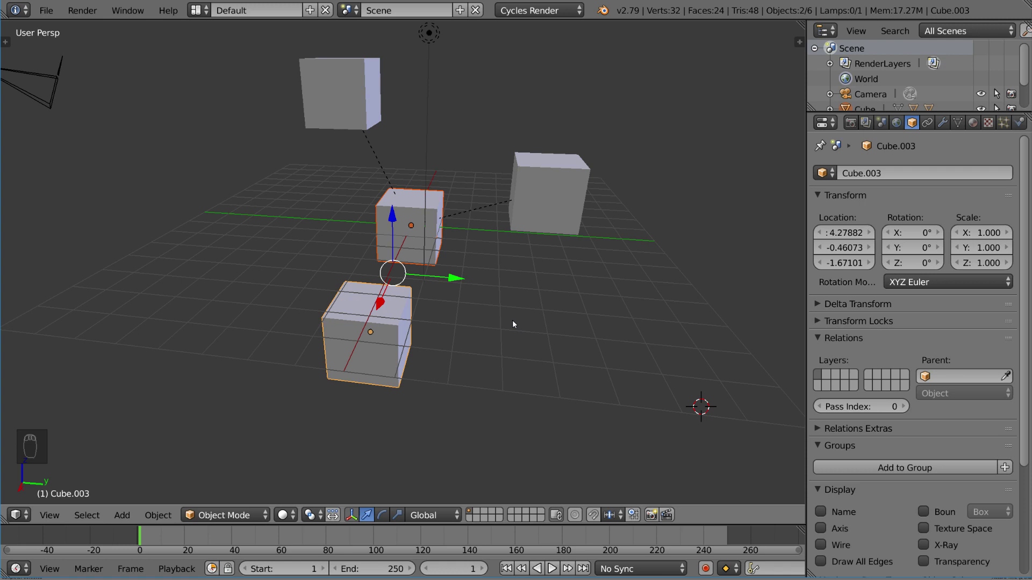
{"action": "key", "text": "ctrl+p"}
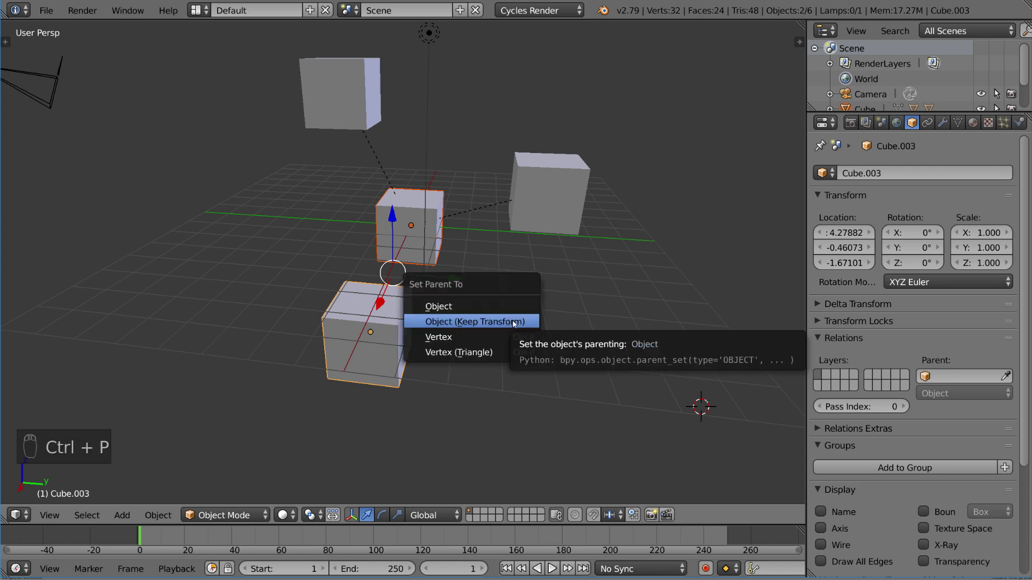
{"action": "left_click", "coordinate": [511, 321]}
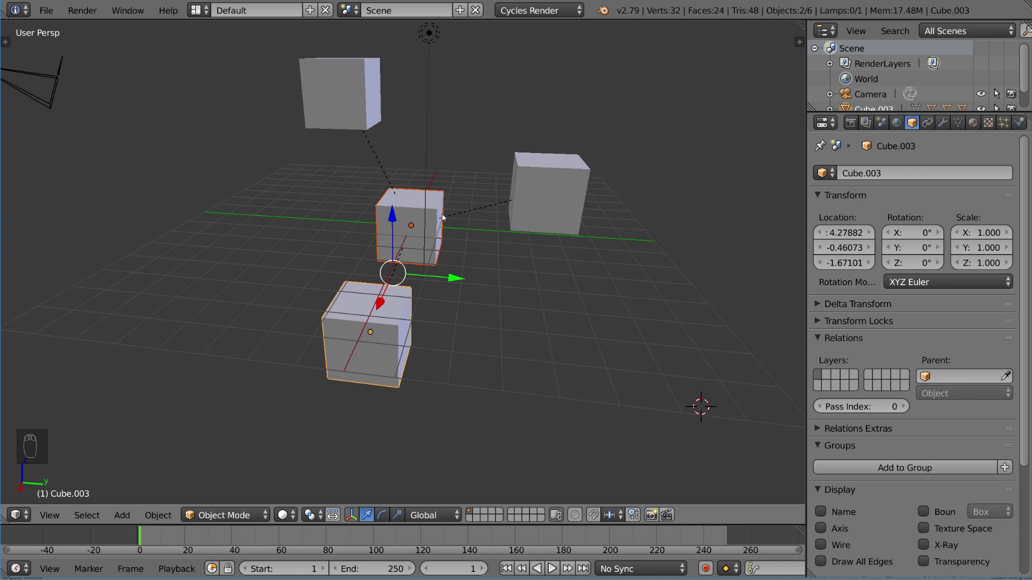
Rotate the Cube.003 hierarchy, then rotate the middle cube with its children.
{"action": "right_click", "coordinate": [427, 233]}
{"action": "key", "text": "r"}
{"action": "key", "text": "r"}
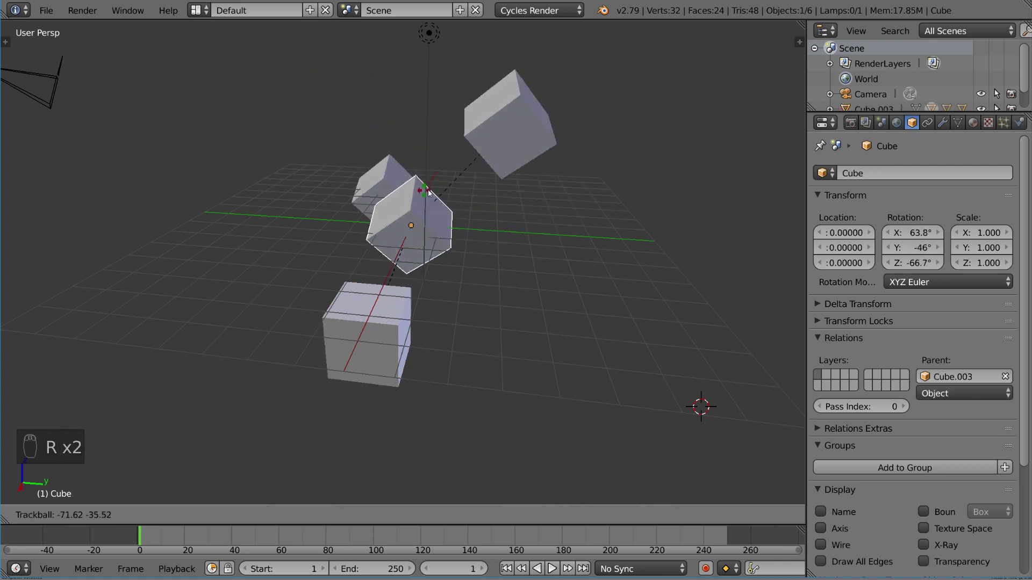
{"action": "right_click", "coordinate": [407, 312]}
{"action": "key", "text": "r"}
{"action": "key", "text": "r"}
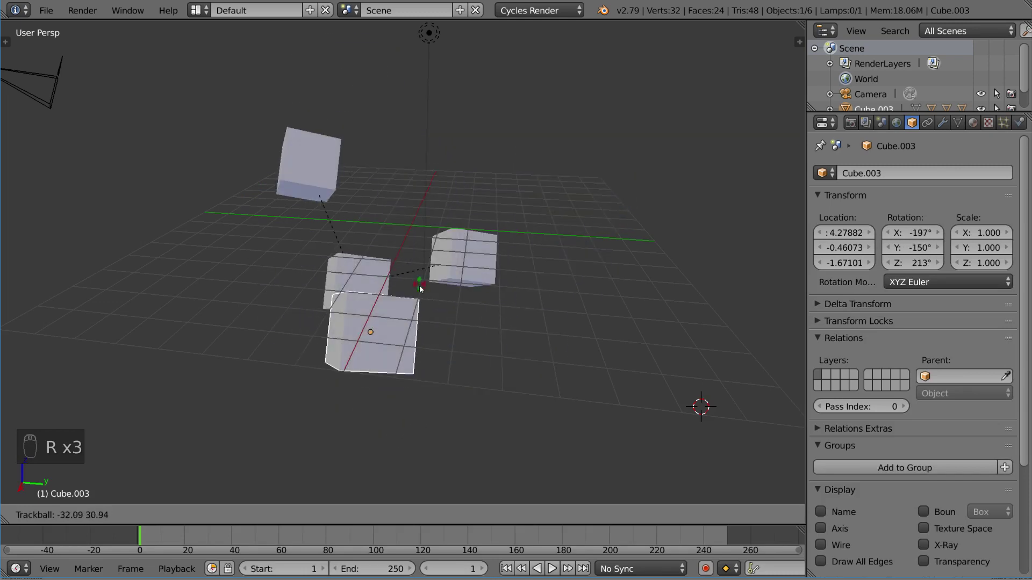
{"action": "left_click", "coordinate": [431, 322]}
{"action": "right_click", "coordinate": [339, 197]}
{"action": "key", "text": "r"}
{"action": "key", "text": "r"}
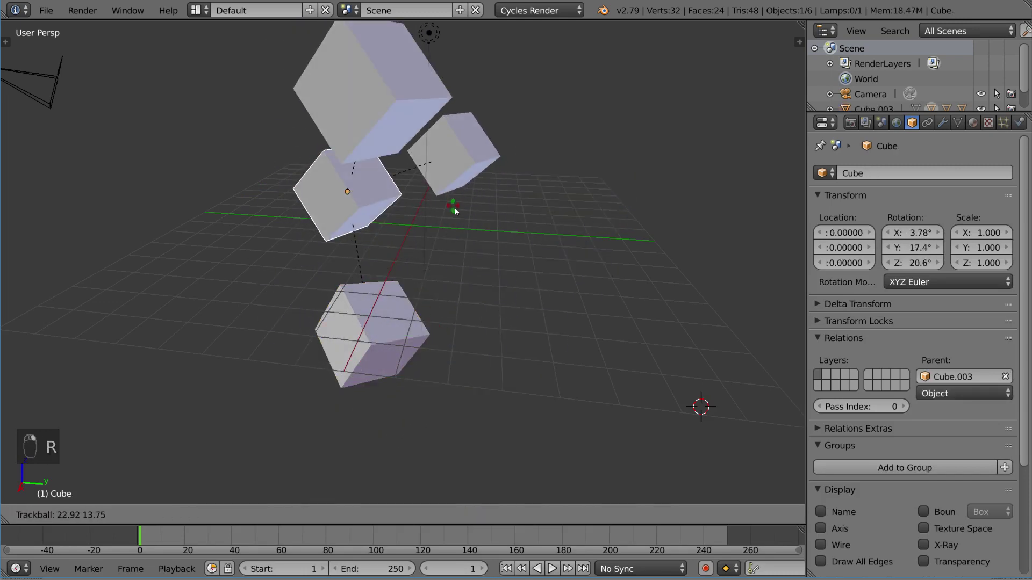
{"action": "left_click", "coordinate": [460, 234]}
Rotate and move Cube.001, then rotate Cube.003 with all its child cubes.
{"action": "right_click", "coordinate": [443, 229]}
{"action": "key", "text": "r"}
{"action": "key", "text": "r"}
{"action": "left_click", "coordinate": [534, 241]}
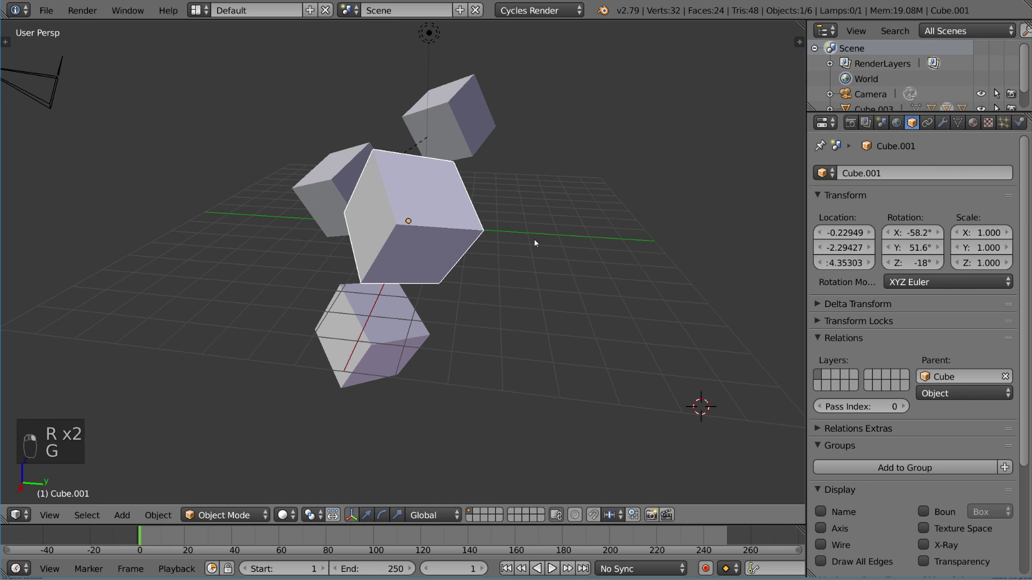
{"action": "key", "text": "g"}
{"action": "left_click", "coordinate": [618, 250]}
{"action": "right_click", "coordinate": [367, 325]}
{"action": "key", "text": "r"}
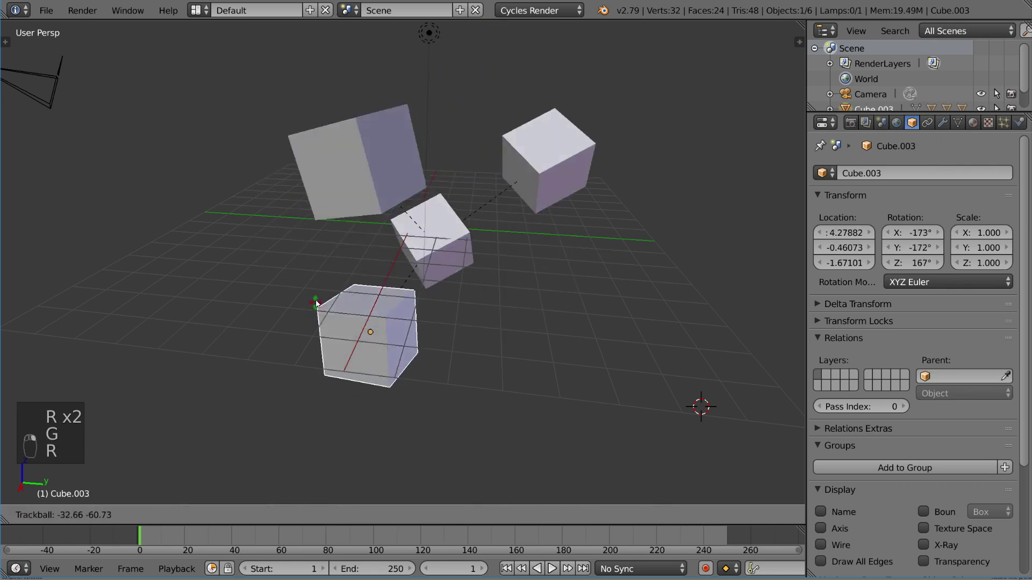
{"action": "left_click", "coordinate": [361, 270]}
Rotate Cube and Cube.003 several times, then move Cube to a new spot.
{"action": "right_click", "coordinate": [323, 230]}
{"action": "key", "text": "r"}
{"action": "key", "text": "r"}
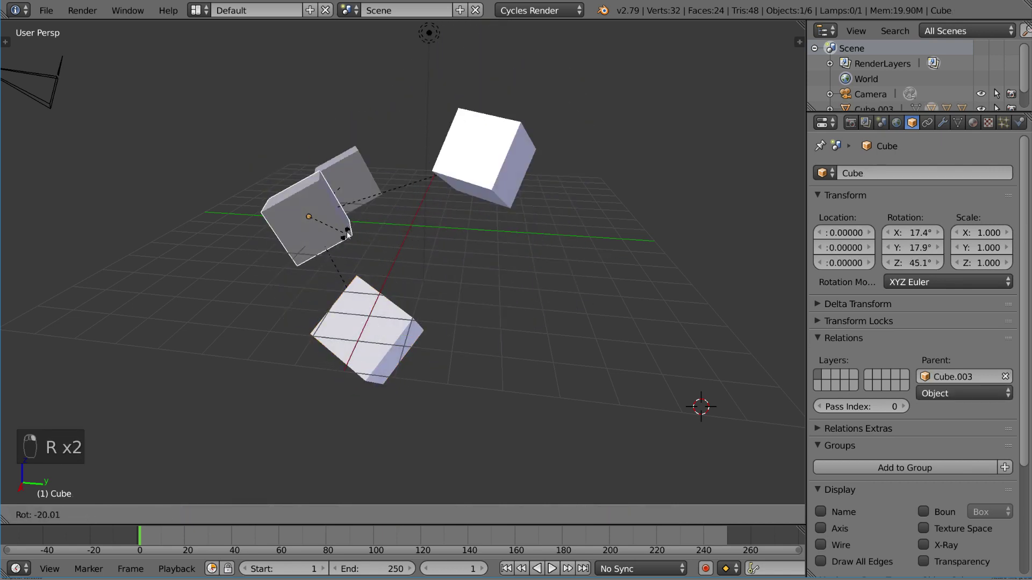
{"action": "left_click", "coordinate": [355, 186]}
{"action": "right_click", "coordinate": [359, 301]}
{"action": "key", "text": "r"}
{"action": "left_click", "coordinate": [307, 333]}
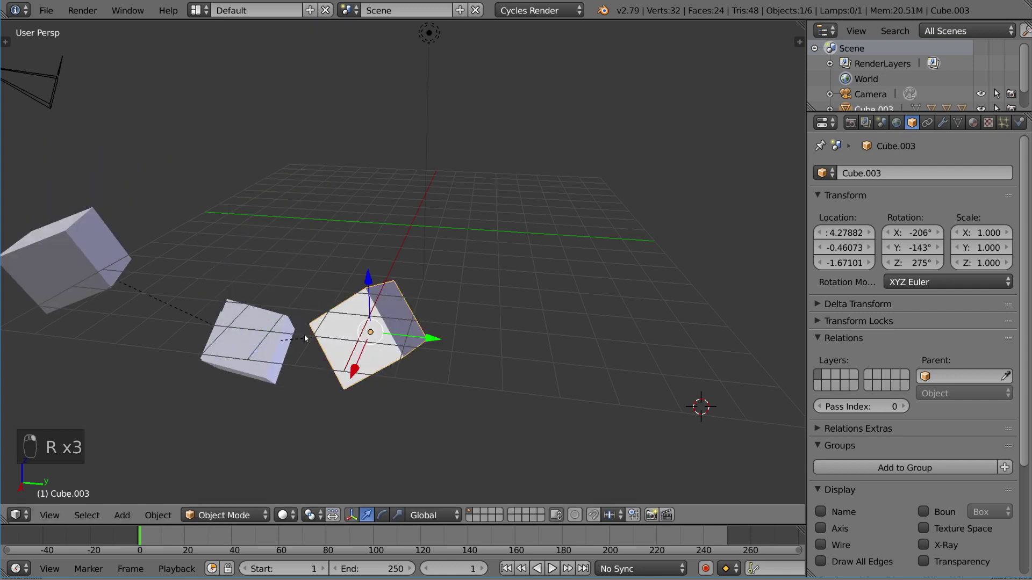
{"action": "right_click", "coordinate": [277, 363]}
{"action": "key", "text": "r"}
{"action": "right_click", "coordinate": [337, 346]}
{"action": "right_click", "coordinate": [323, 255]}
{"action": "key", "text": "r"}
{"action": "key", "text": "r"}
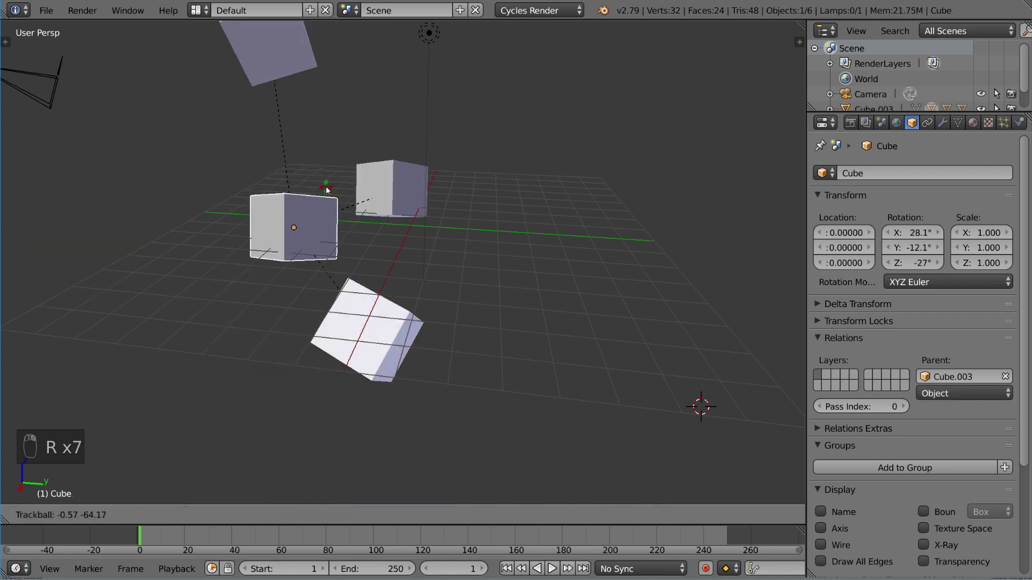
{"action": "left_click", "coordinate": [368, 276]}
{"action": "key", "text": "g"}
{"action": "left_click", "coordinate": [282, 157]}
Rotate Cube.003 again and give Cube two more free rotations.
{"action": "right_click", "coordinate": [376, 323]}
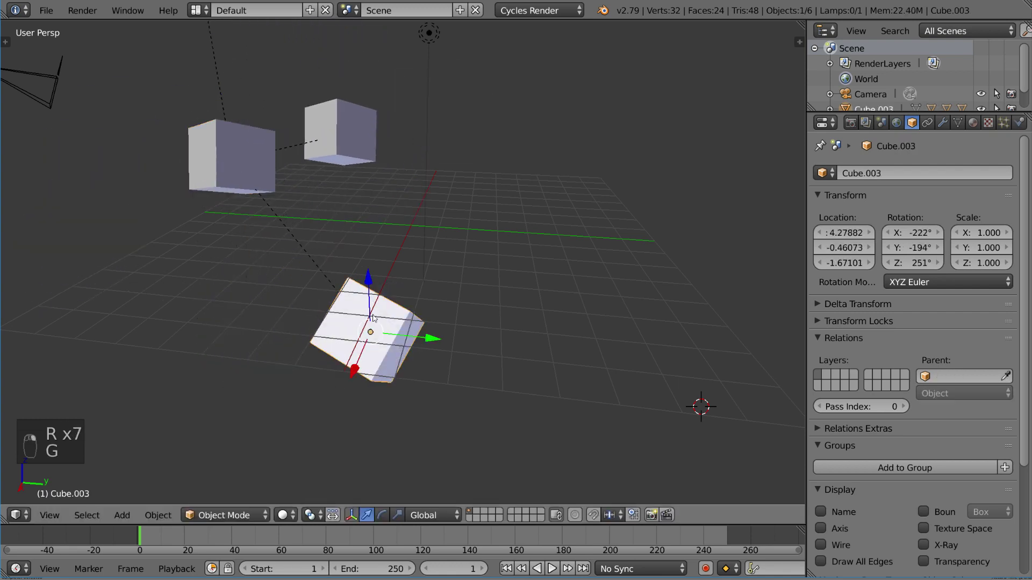
{"action": "scroll", "coordinate": [403, 298], "scroll_direction": "down", "scroll_amount": 3}
{"action": "key", "text": "r"}
{"action": "left_click", "coordinate": [429, 212]}
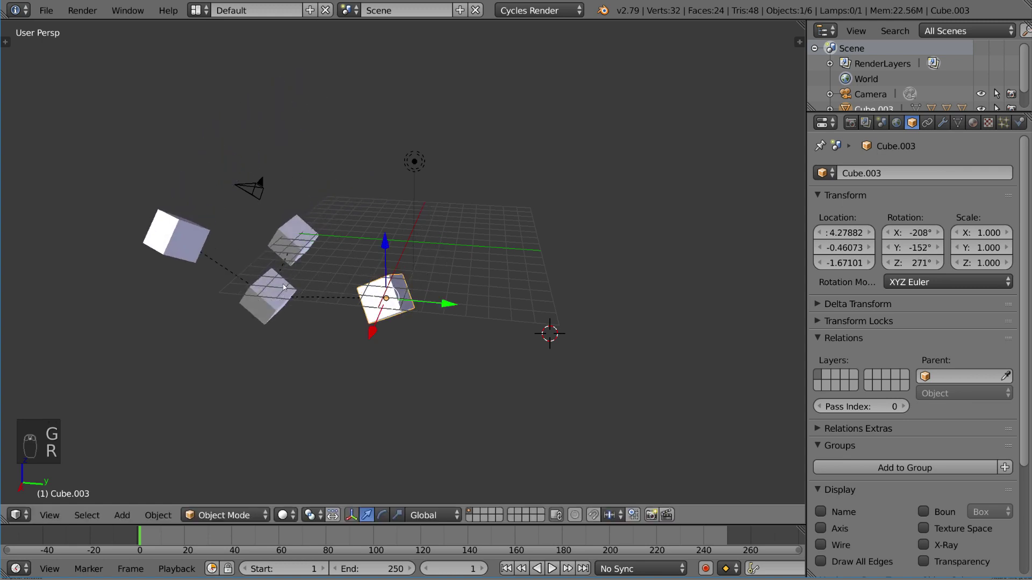
{"action": "right_click", "coordinate": [283, 284]}
{"action": "key", "text": "r"}
{"action": "key", "text": "r"}
{"action": "left_click", "coordinate": [369, 253]}
Move Cube.001, then rotate and move Cube.002 to new positions.
{"action": "key", "text": "r"}
{"action": "left_click", "coordinate": [347, 212]}
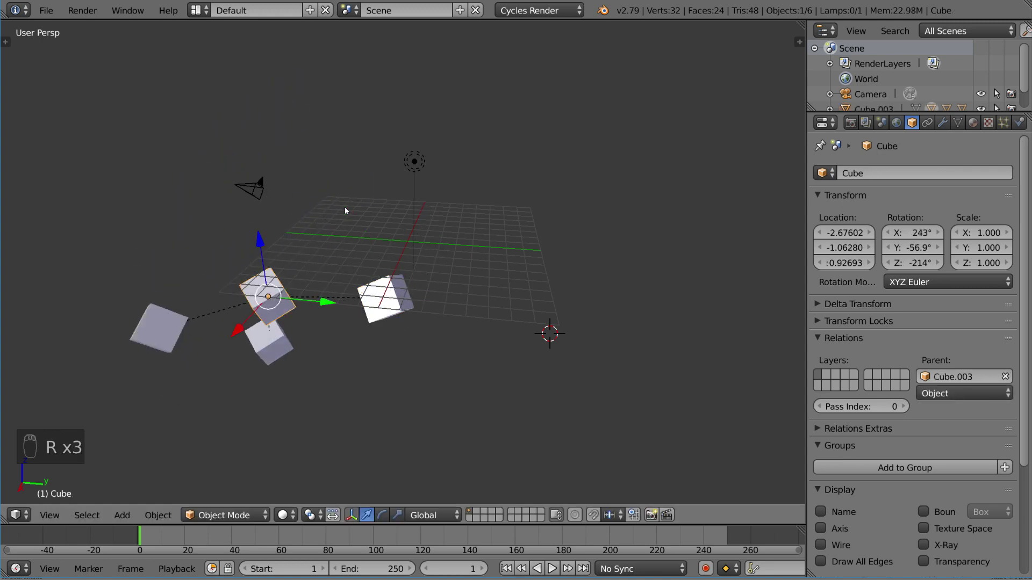
{"action": "right_click", "coordinate": [268, 343]}
{"action": "right_click", "coordinate": [165, 339]}
{"action": "key", "text": "g"}
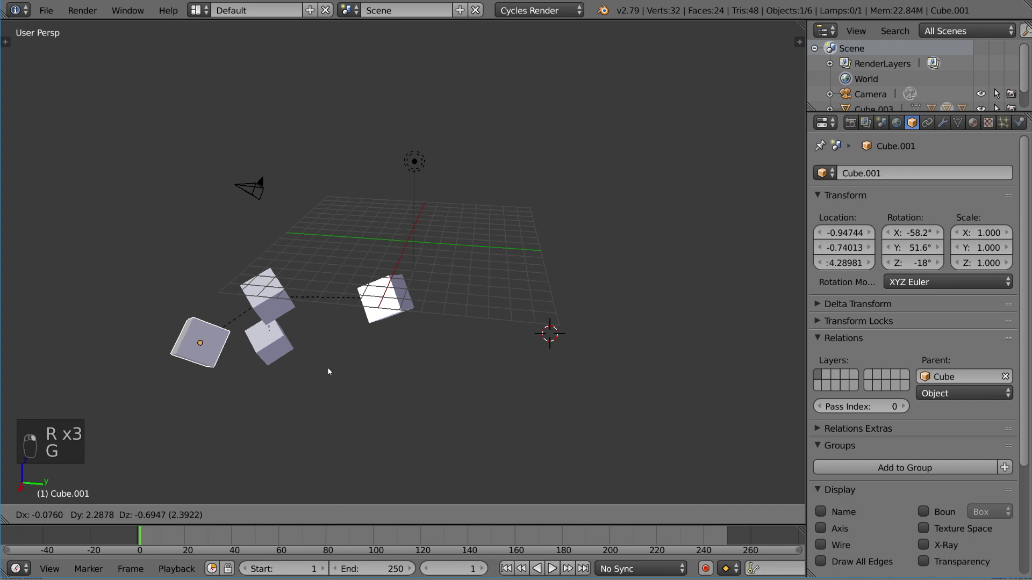
{"action": "left_click", "coordinate": [326, 367]}
{"action": "right_click", "coordinate": [270, 343]}
{"action": "key", "text": "r"}
{"action": "left_click", "coordinate": [296, 338]}
{"action": "key", "text": "g"}
{"action": "left_click", "coordinate": [274, 367]}
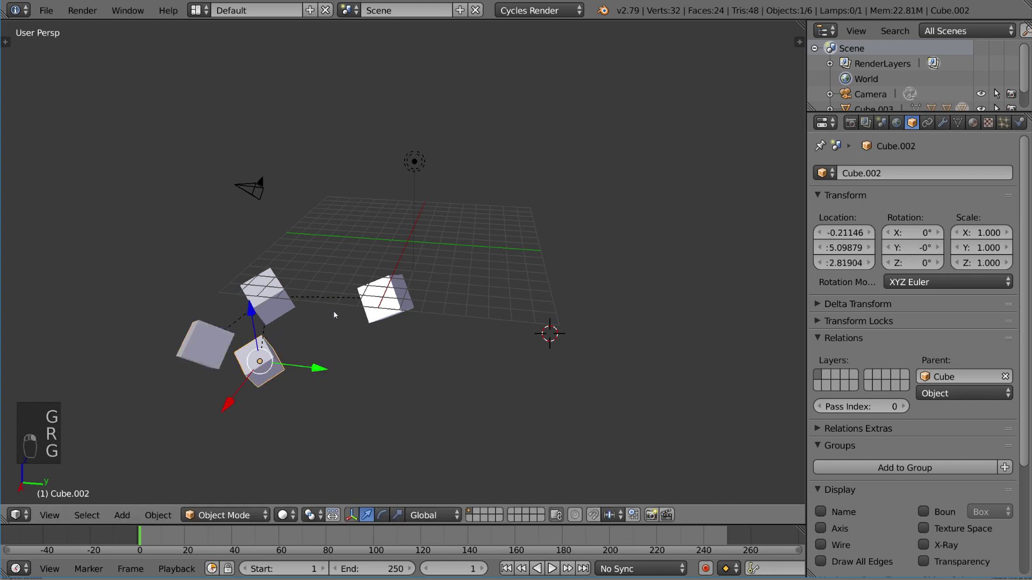
Rotate Cube, then Cube.003, swinging the whole child chain upward.
{"action": "right_click", "coordinate": [270, 292]}
{"action": "key", "text": "r"}
{"action": "left_click", "coordinate": [347, 237]}
{"action": "right_click", "coordinate": [383, 299]}
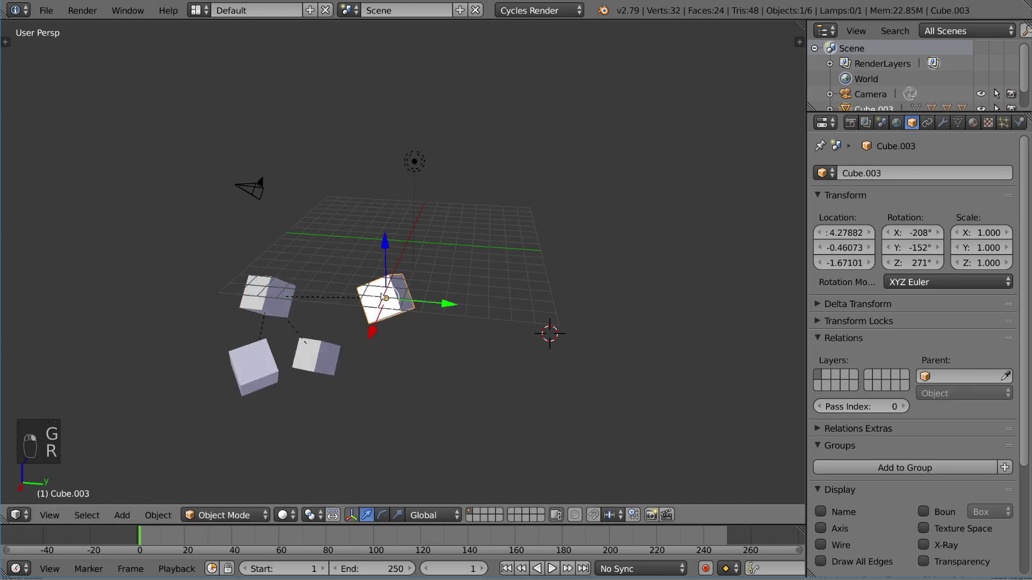
{"action": "key", "text": "r"}
{"action": "key", "text": "r"}
{"action": "left_click", "coordinate": [429, 333]}
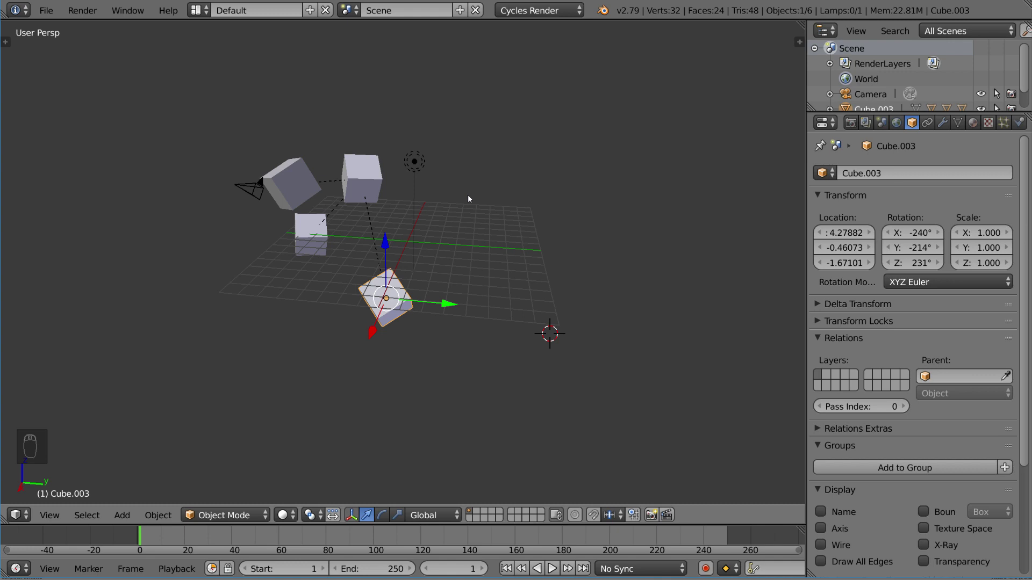
Zero the rotation of Cube.003 and Cube with Alt+R.
{"action": "right_click", "coordinate": [358, 182]}
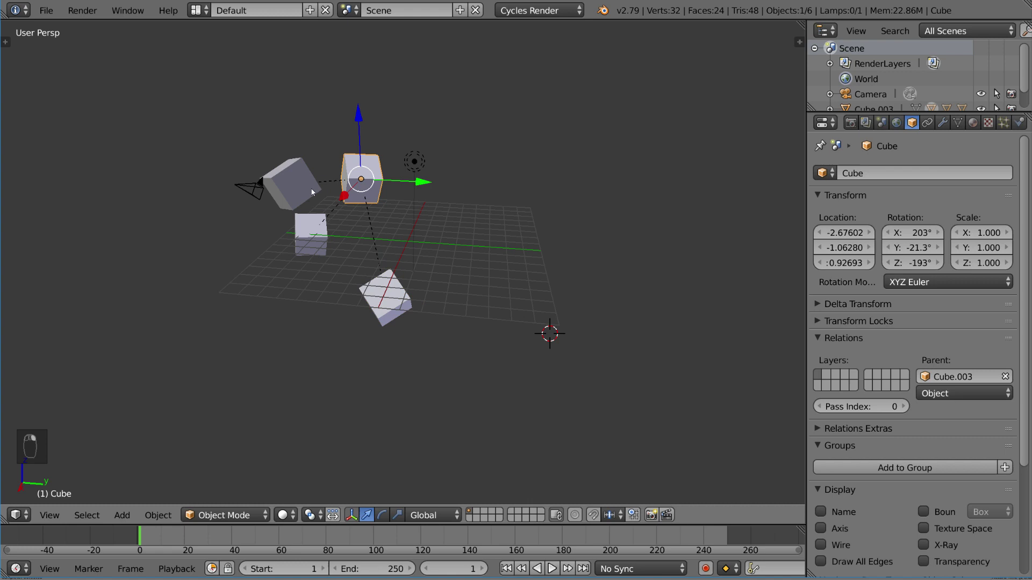
{"action": "right_click", "coordinate": [291, 185]}
{"action": "right_click", "coordinate": [359, 179]}
{"action": "right_click", "coordinate": [385, 297]}
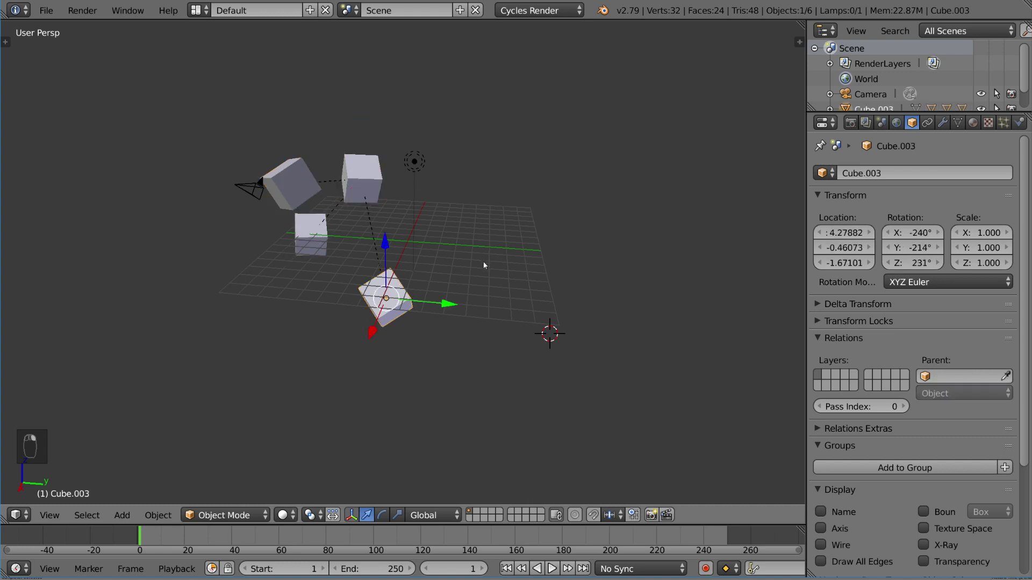
{"action": "key", "text": "alt+r"}
{"action": "right_click", "coordinate": [385, 233]}
{"action": "key", "text": "alt+r"}
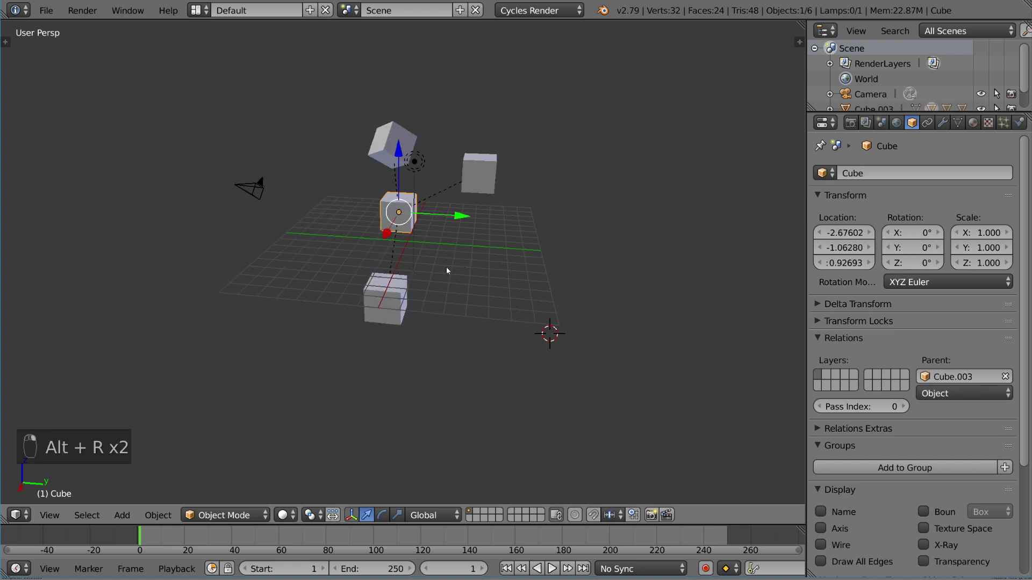
Reselect Cube and clear its rotation and location to zero.
{"action": "right_click", "coordinate": [385, 297]}
{"action": "middle_click_drag", "start_coordinate": [438, 295], "coordinate": [463, 186]}
{"action": "right_click", "coordinate": [463, 186]}
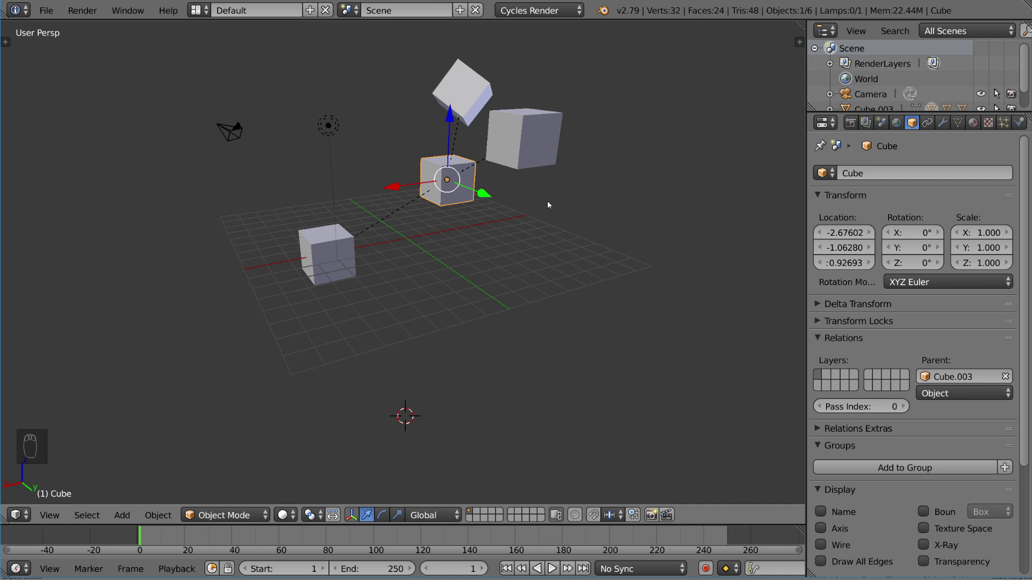
{"action": "middle_click_drag", "start_coordinate": [548, 201], "coordinate": [564, 224]}
{"action": "scroll", "coordinate": [565, 224], "scroll_direction": "up", "scroll_amount": 1}
{"action": "scroll", "coordinate": [489, 220], "scroll_direction": "up", "scroll_amount": 1}
{"action": "scroll", "coordinate": [489, 220], "scroll_direction": "up", "scroll_amount": 1}
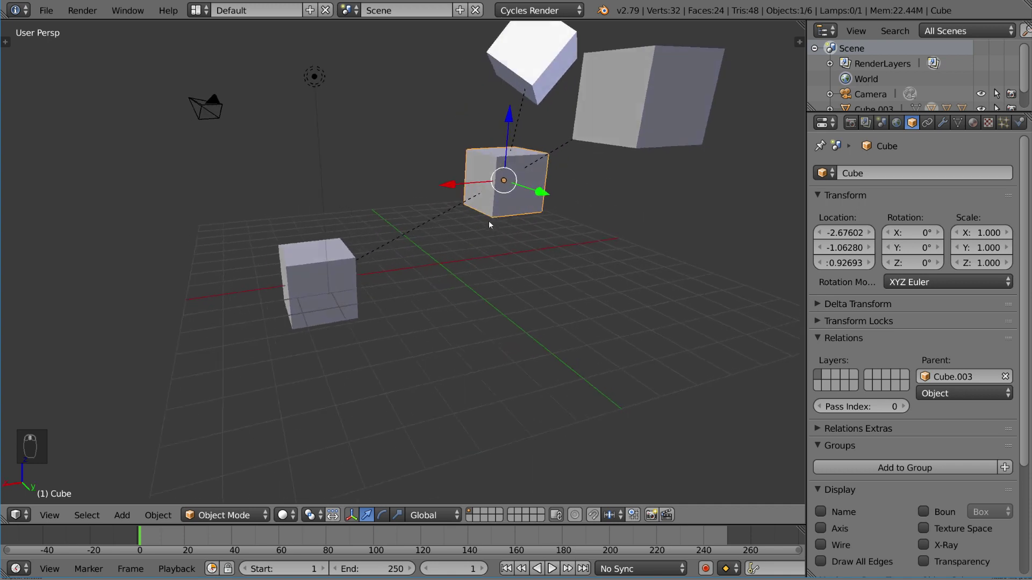
{"action": "middle_click_drag", "start_coordinate": [488, 220], "coordinate": [463, 207]}
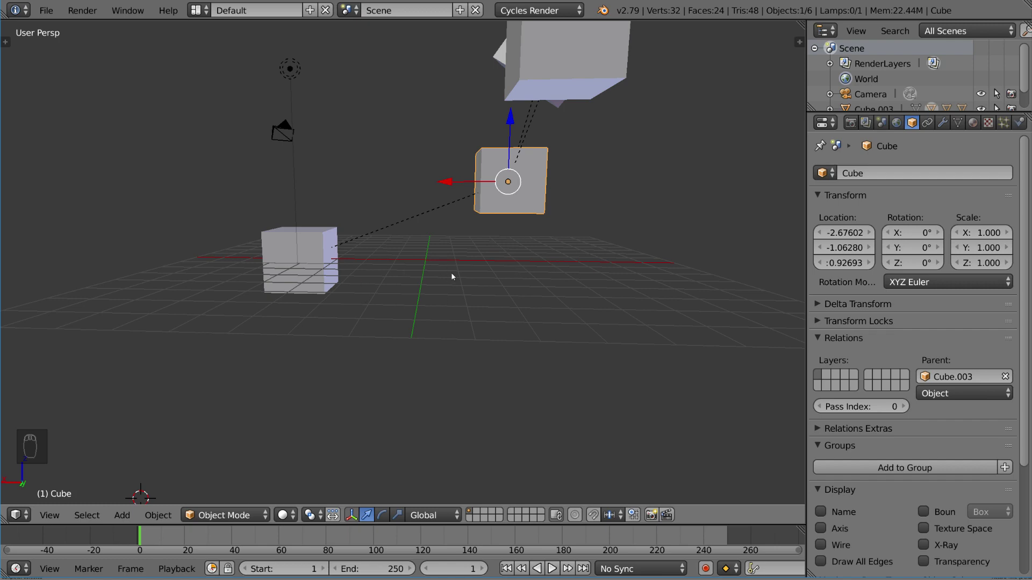
{"action": "key", "text": "alt+r"}
{"action": "key", "text": "alt+g"}
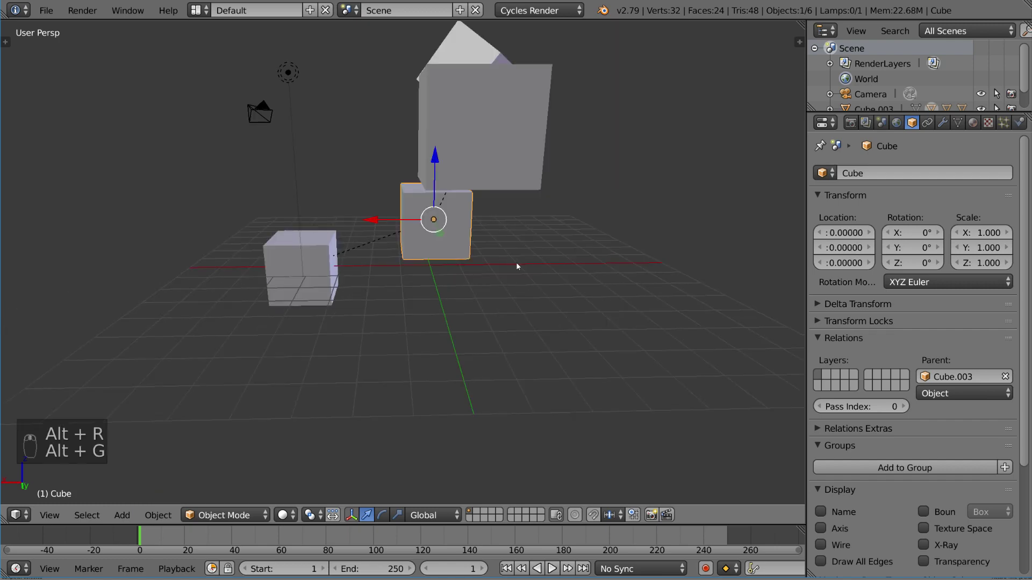
Move Cube.003 to a new position and reset Cube's location to zero again.
{"action": "mouse_move", "coordinate": [504, 270]}
{"action": "middle_mouse_down"}
{"action": "mouse_move", "coordinate": [553, 281]}
{"action": "mouse_move", "coordinate": [516, 233]}
{"action": "mouse_move", "coordinate": [478, 210]}
{"action": "middle_mouse_up"}
{"action": "middle_click_drag", "start_coordinate": [438, 254], "coordinate": [367, 274]}
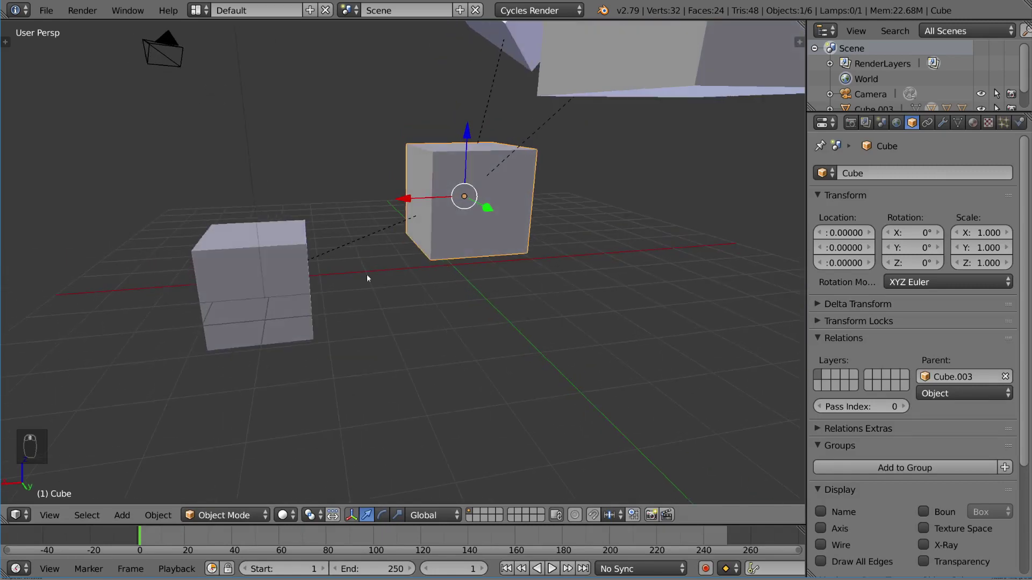
{"action": "right_click", "coordinate": [268, 272]}
{"action": "key", "text": "g"}
{"action": "left_click", "coordinate": [163, 99]}
{"action": "scroll", "coordinate": [162, 100], "scroll_direction": "down", "scroll_amount": 5}
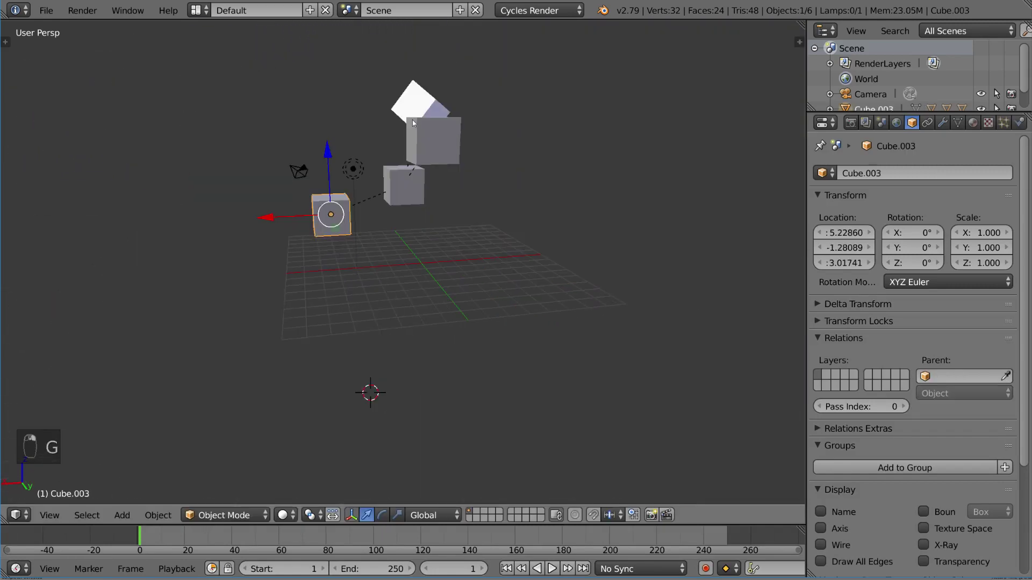
{"action": "right_click", "coordinate": [410, 190]}
{"action": "scroll", "coordinate": [452, 176], "scroll_direction": "up", "scroll_amount": 2}
{"action": "key", "text": "alt+g"}
{"action": "key", "text": "alt+g"}
{"action": "key", "text": "alt+g"}
Clear Cube's parent with Alt+P, without keeping its transform.
{"action": "middle_click_drag", "start_coordinate": [452, 176], "coordinate": [514, 173]}
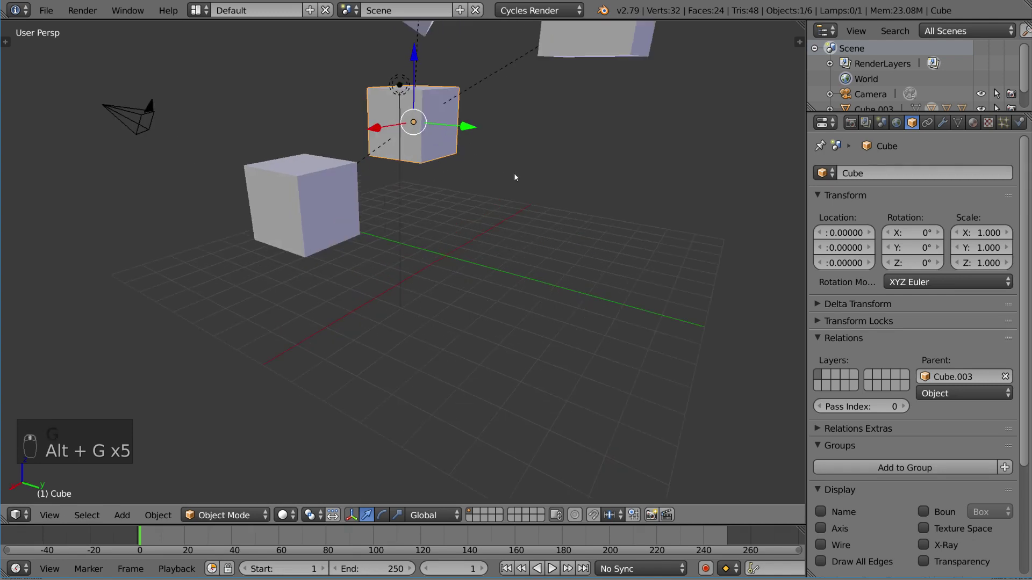
{"action": "mouse_move", "coordinate": [469, 129]}
{"action": "middle_mouse_down"}
{"action": "mouse_move", "coordinate": [499, 185]}
{"action": "mouse_move", "coordinate": [290, 242]}
{"action": "middle_mouse_up"}
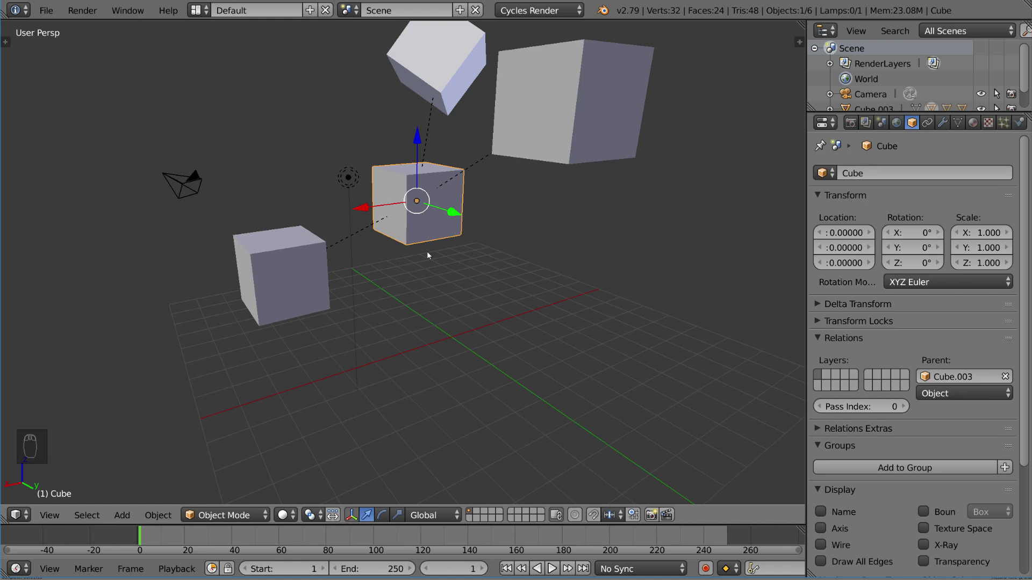
{"action": "key", "text": "alt+p"}
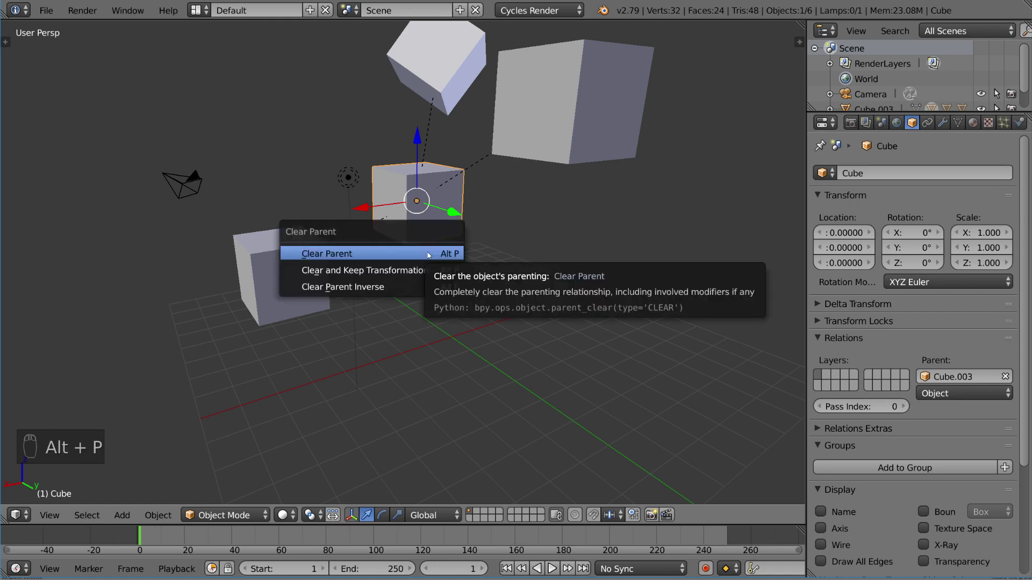
{"action": "left_click", "coordinate": [428, 256]}
{"action": "middle_click_drag", "start_coordinate": [411, 173], "coordinate": [509, 317]}
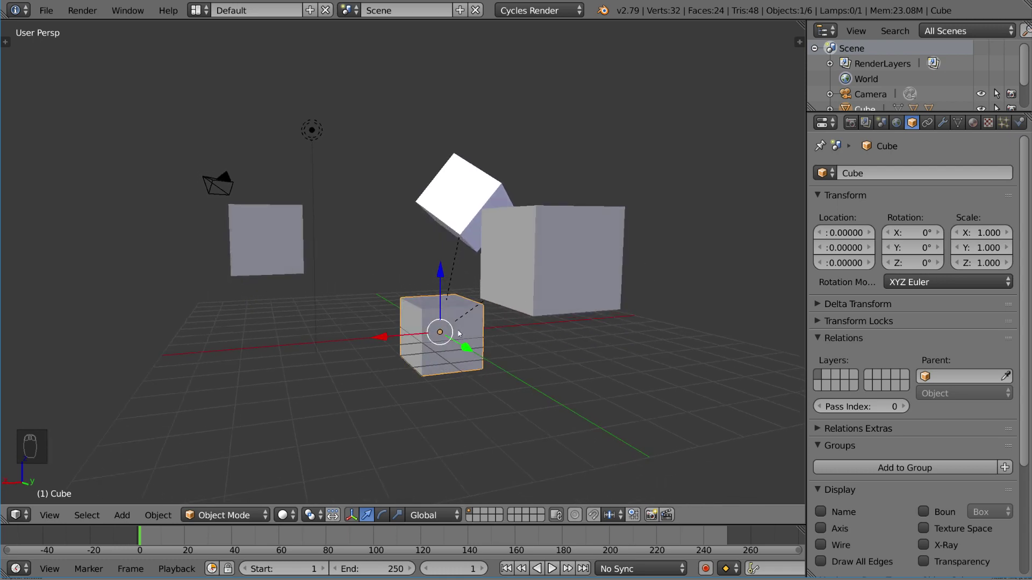
Show the N panel, undo twice to re-parent Cube, then trial-move and cancel.
{"action": "key", "text": "n"}
{"action": "scroll", "coordinate": [784, 178], "scroll_direction": "up", "scroll_amount": 2}
{"action": "scroll", "coordinate": [785, 177], "scroll_direction": "up", "scroll_amount": 5}
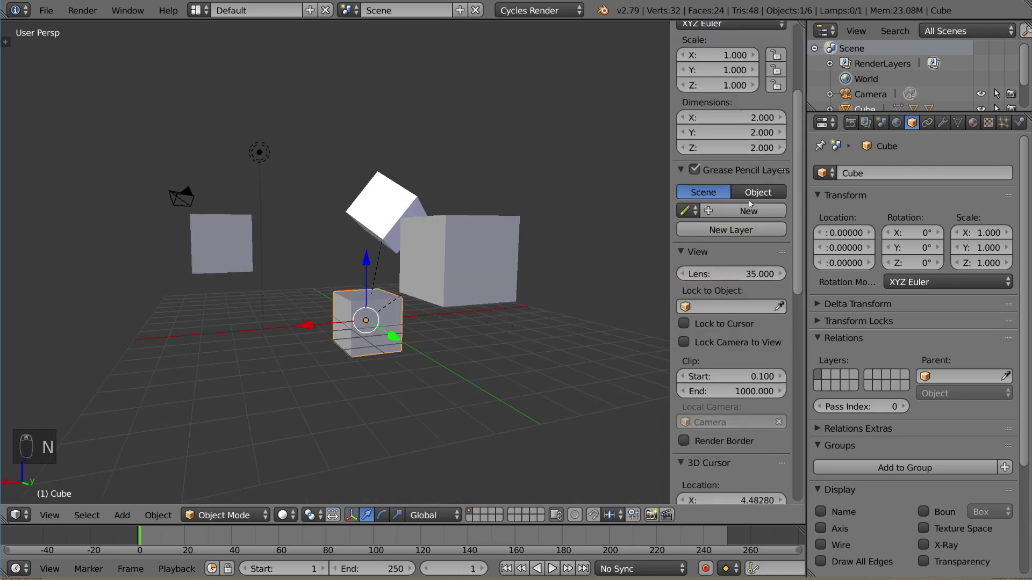
{"action": "scroll", "coordinate": [784, 178], "scroll_direction": "up", "scroll_amount": 5}
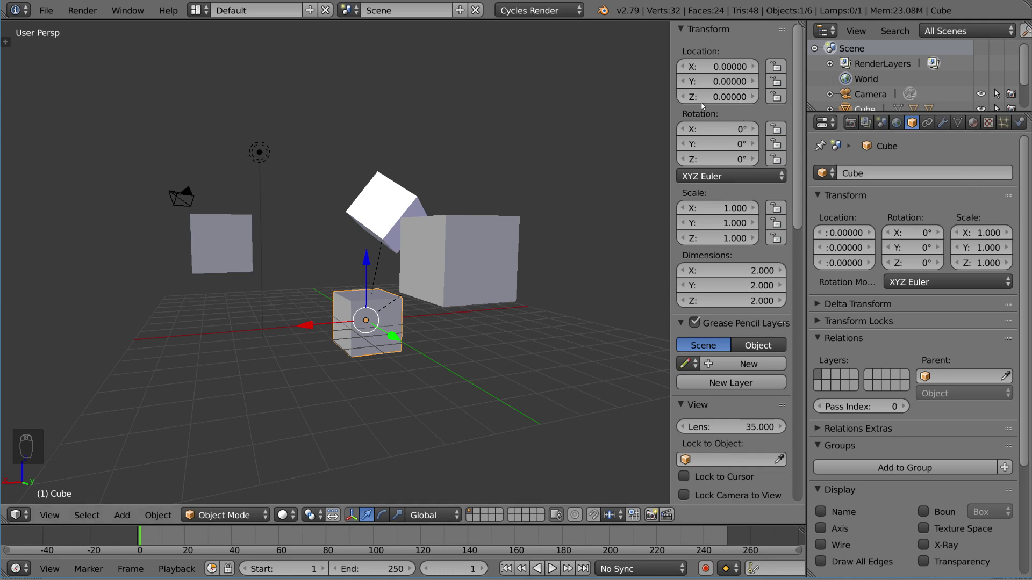
{"action": "key", "text": "ctrl+z"}
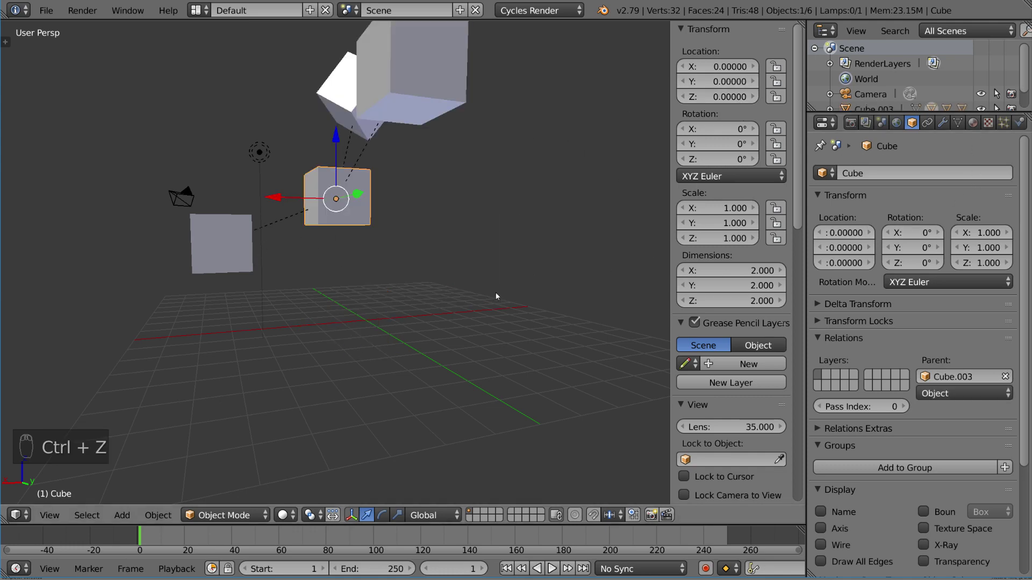
{"action": "key", "text": "ctrl+z"}
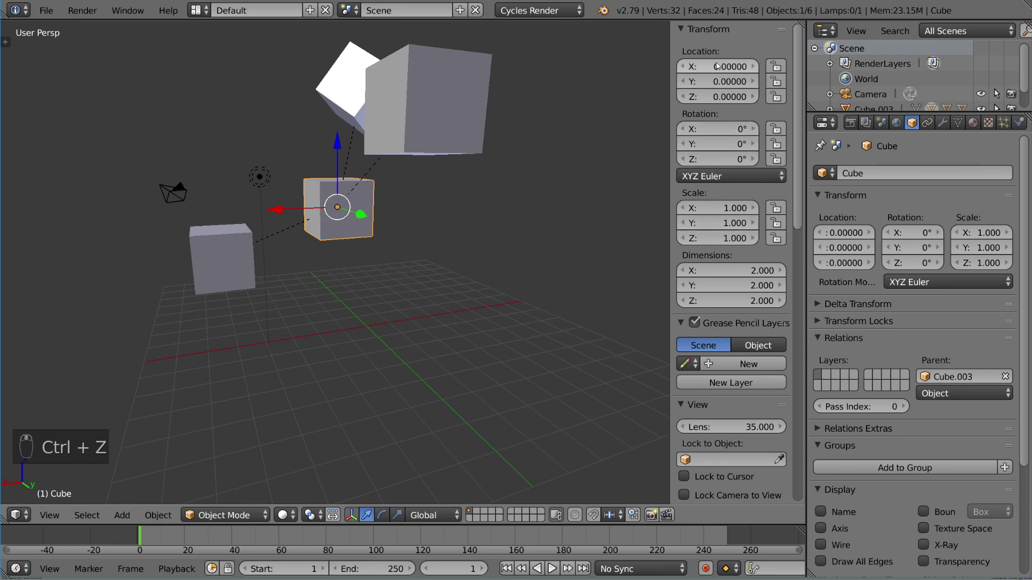
{"action": "middle_click_drag", "start_coordinate": [475, 191], "coordinate": [531, 211]}
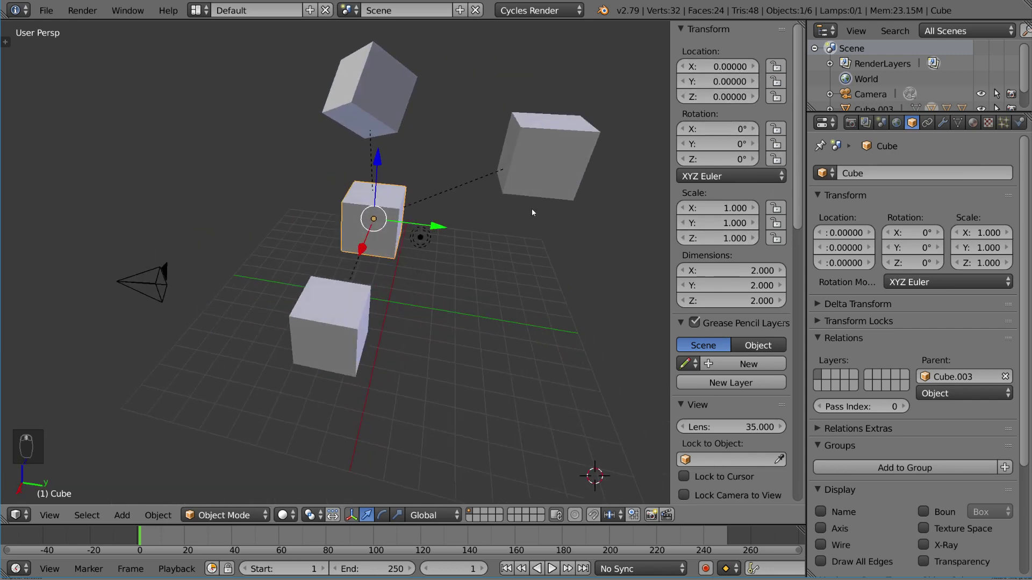
{"action": "key", "text": "g"}
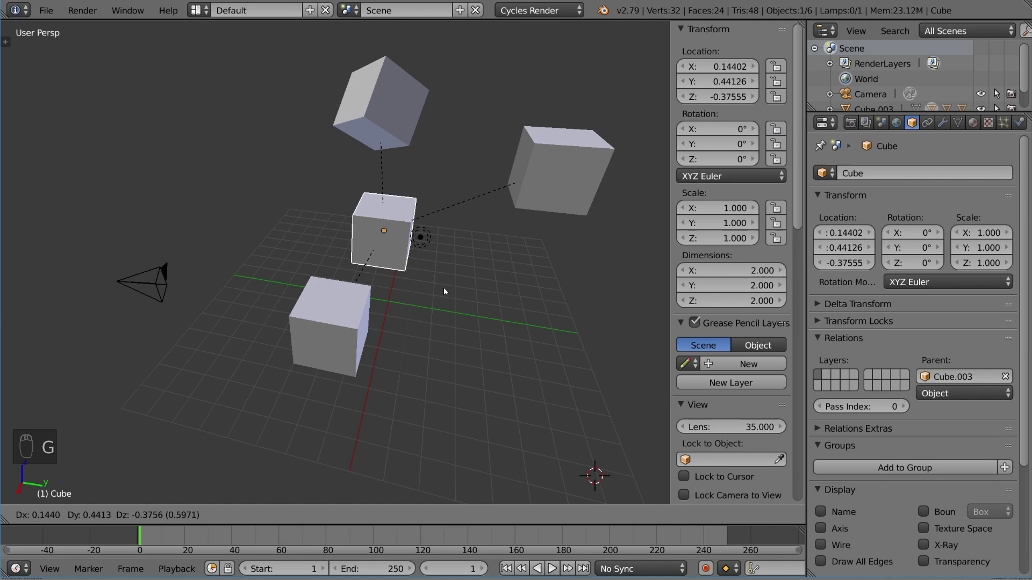
{"action": "right_click", "coordinate": [439, 234]}
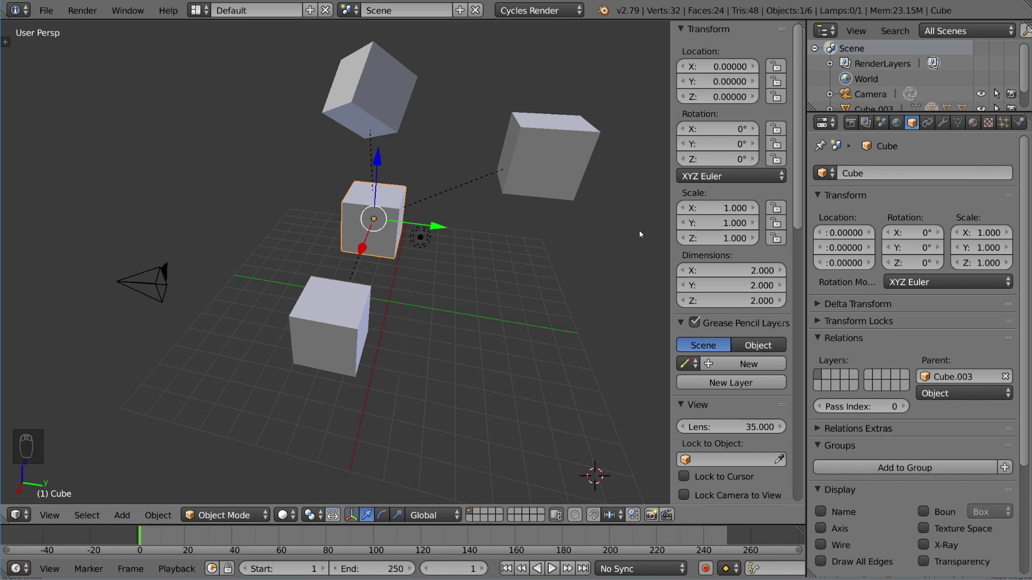
Snap the 3D cursor to the small cube's centre (0.94978, -0.82016, 4.68842).
{"action": "key", "text": "shift+s"}
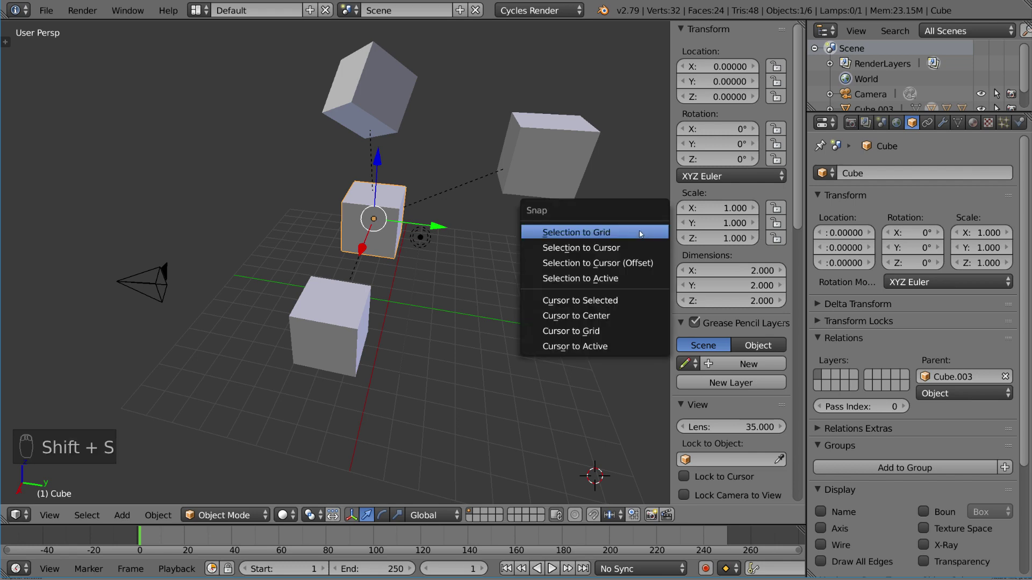
{"action": "left_click", "coordinate": [630, 305]}
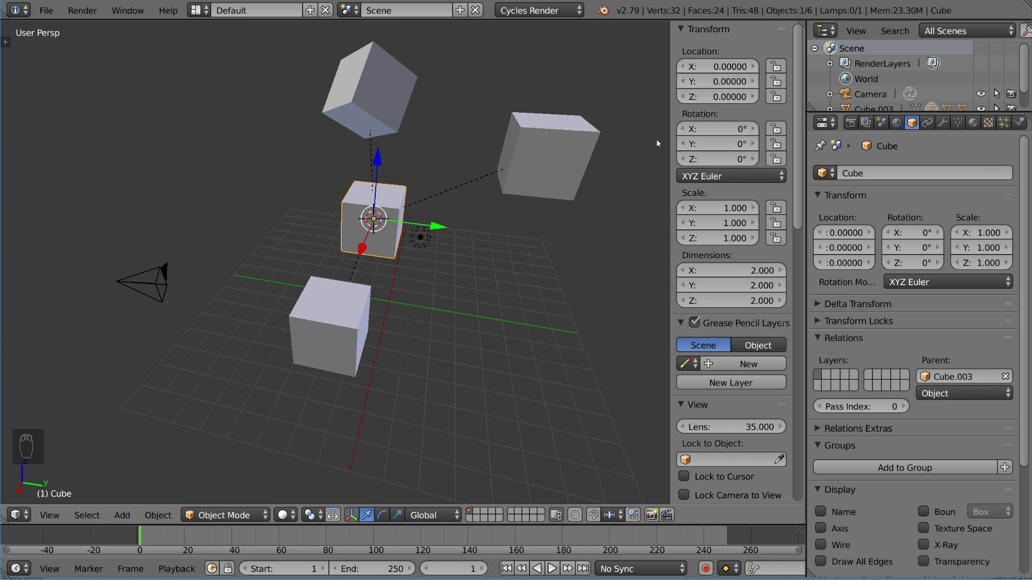
{"action": "mouse_move", "coordinate": [657, 139]}
{"action": "middle_mouse_down"}
{"action": "mouse_move", "coordinate": [532, 180]}
{"action": "mouse_move", "coordinate": [431, 236]}
{"action": "middle_mouse_up"}
{"action": "scroll", "coordinate": [765, 125], "scroll_direction": "down", "scroll_amount": 3}
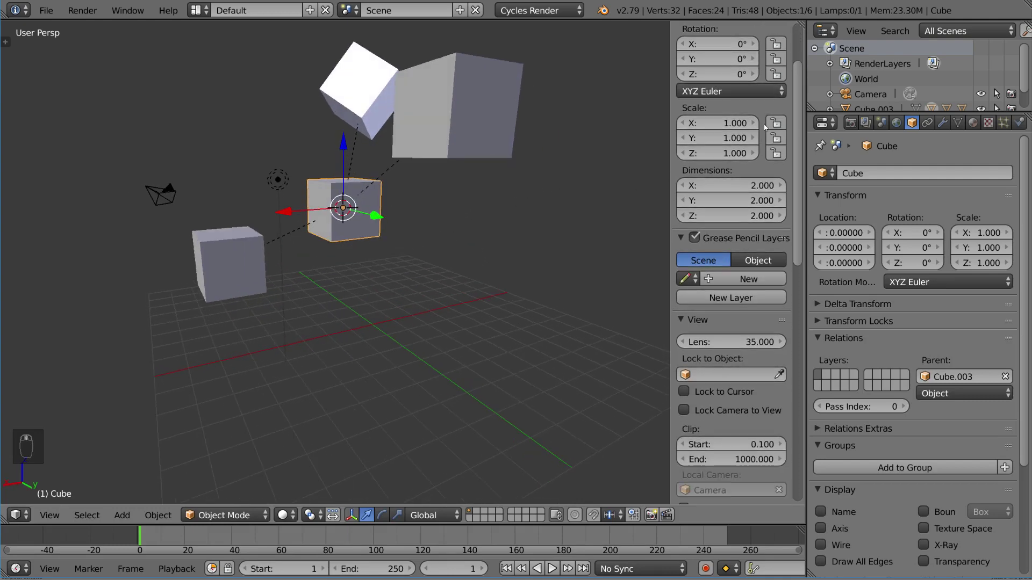
{"action": "scroll", "coordinate": [764, 128], "scroll_direction": "down", "scroll_amount": 2}
{"action": "scroll", "coordinate": [764, 127], "scroll_direction": "down", "scroll_amount": 2}
{"action": "scroll", "coordinate": [764, 129], "scroll_direction": "down", "scroll_amount": 2}
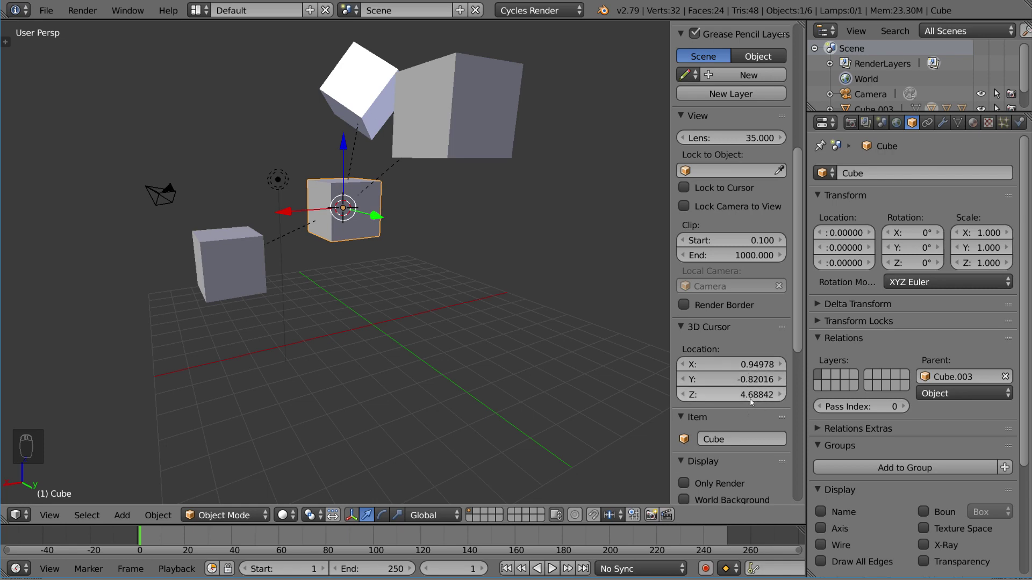
{"action": "middle_click_drag", "start_coordinate": [458, 281], "coordinate": [502, 319]}
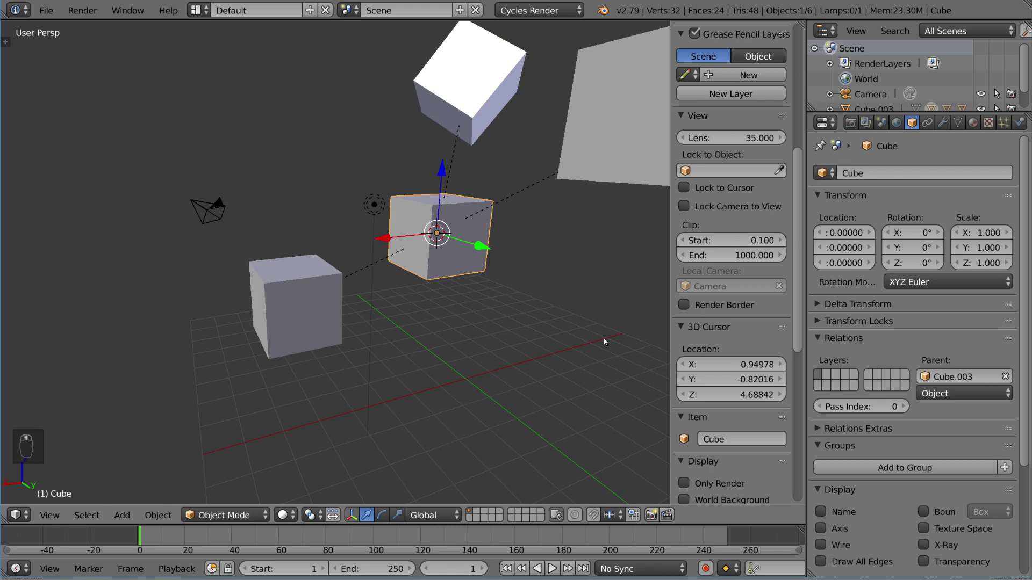
{"action": "scroll", "coordinate": [755, 156], "scroll_direction": "up", "scroll_amount": 5}
{"action": "scroll", "coordinate": [755, 156], "scroll_direction": "up", "scroll_amount": 1}
{"action": "scroll", "coordinate": [755, 156], "scroll_direction": "up", "scroll_amount": 1}
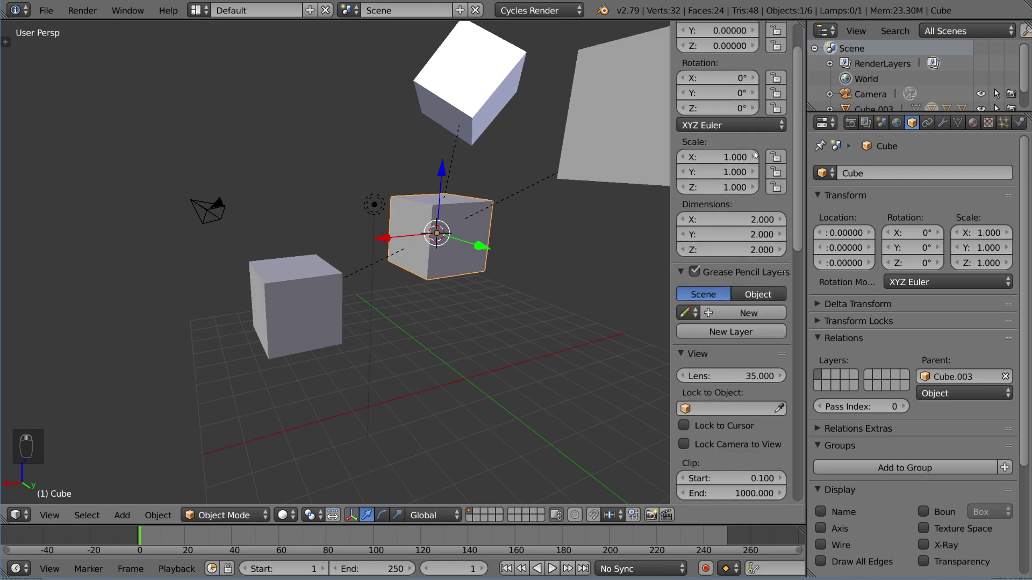
{"action": "scroll", "coordinate": [755, 156], "scroll_direction": "up", "scroll_amount": 3}
{"action": "middle_click_drag", "start_coordinate": [512, 326], "coordinate": [500, 325], "text": "shift"}
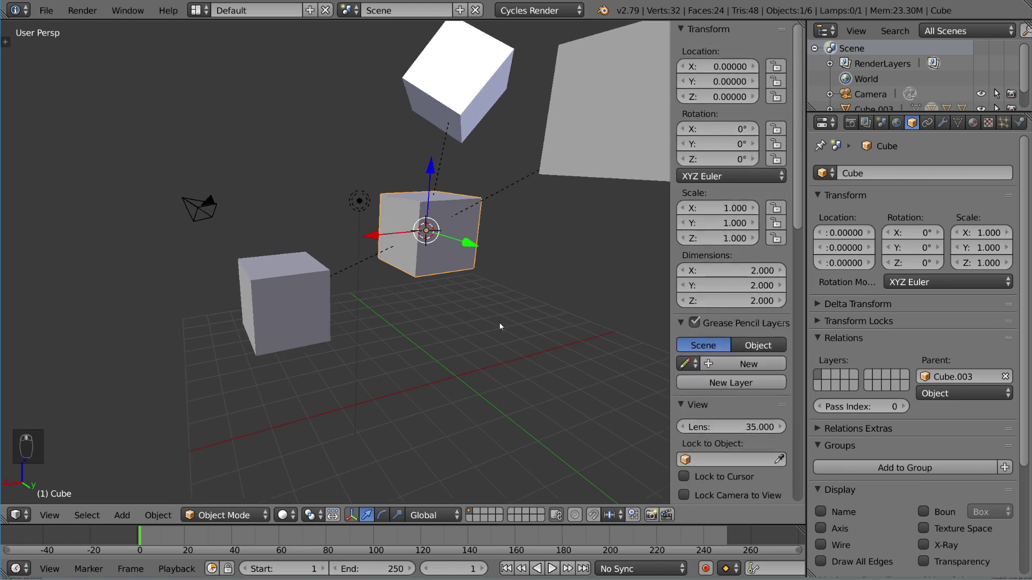
Unparent the small cube with Clear and Keep Transformation, after undoing a first clear.
{"action": "key", "text": "alt+p"}
{"action": "left_click", "coordinate": [499, 323]}
{"action": "key", "text": "ctrl+z"}
{"action": "mouse_move", "coordinate": [401, 312]}
{"action": "middle_mouse_down"}
{"action": "mouse_move", "coordinate": [440, 254]}
{"action": "mouse_move", "coordinate": [477, 282]}
{"action": "middle_mouse_up"}
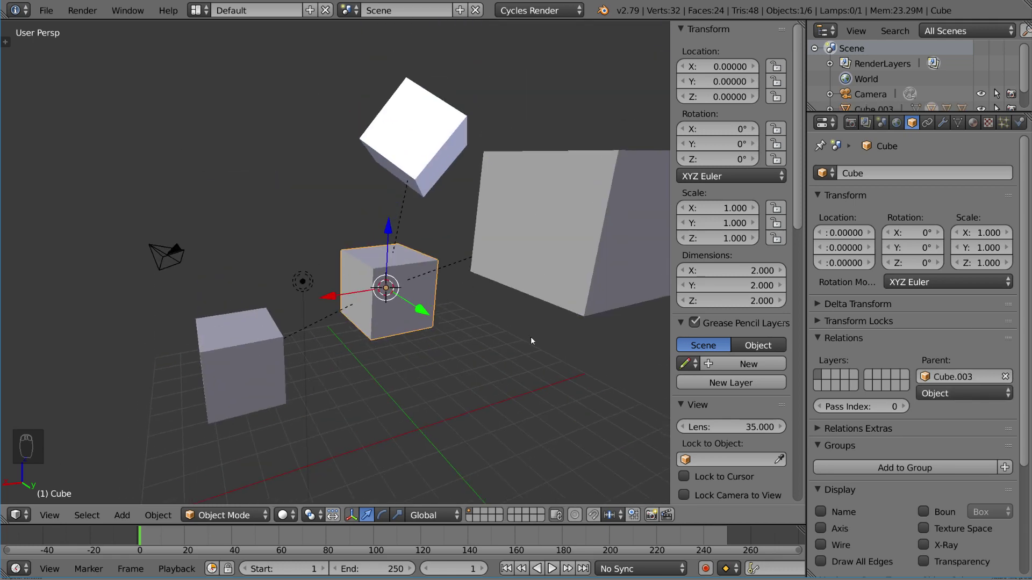
{"action": "key", "text": "alt+p"}
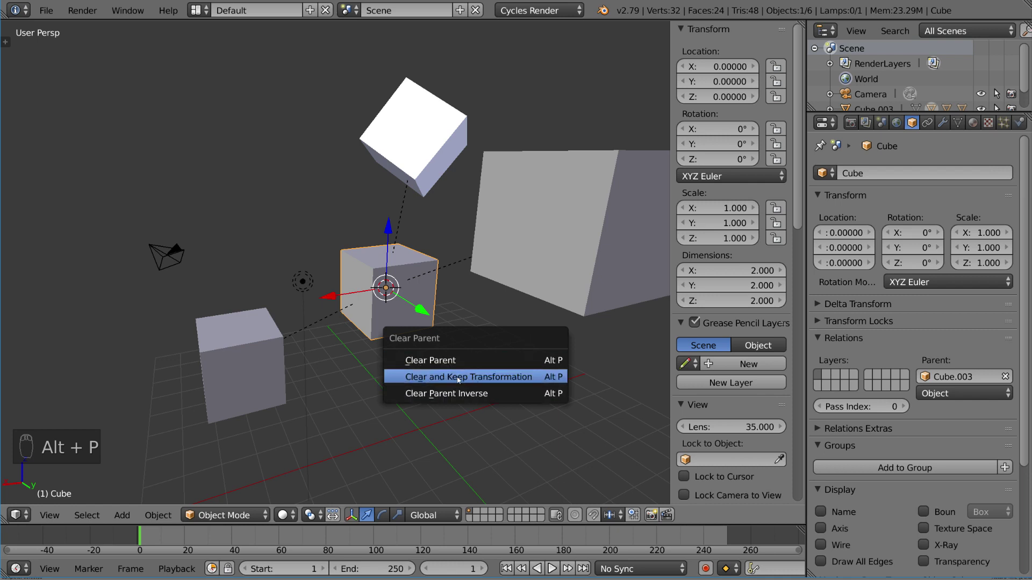
{"action": "left_click", "coordinate": [505, 377]}
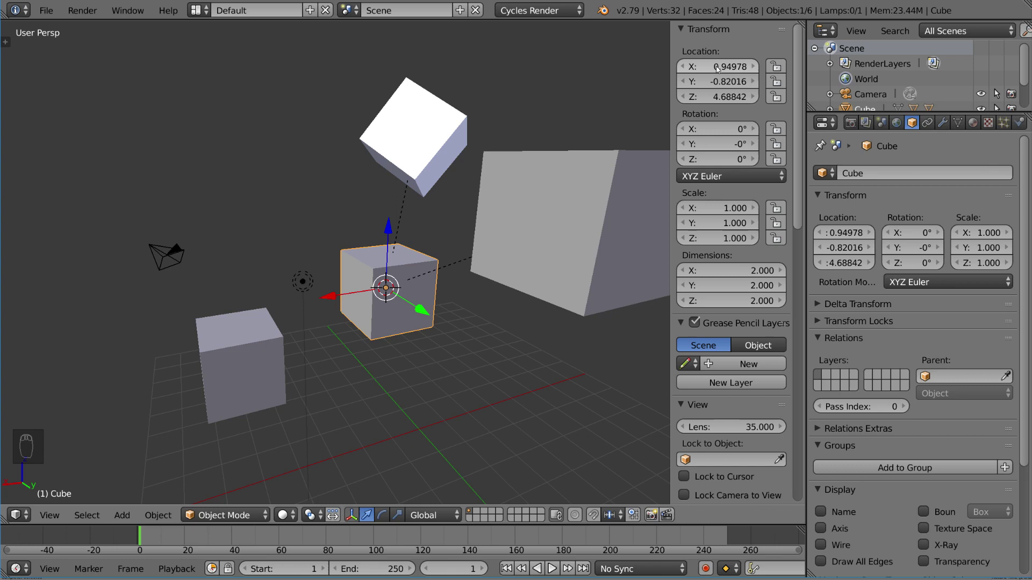
{"action": "scroll", "coordinate": [726, 121], "scroll_direction": "down", "scroll_amount": 2}
{"action": "scroll", "coordinate": [727, 242], "scroll_direction": "down", "scroll_amount": 3}
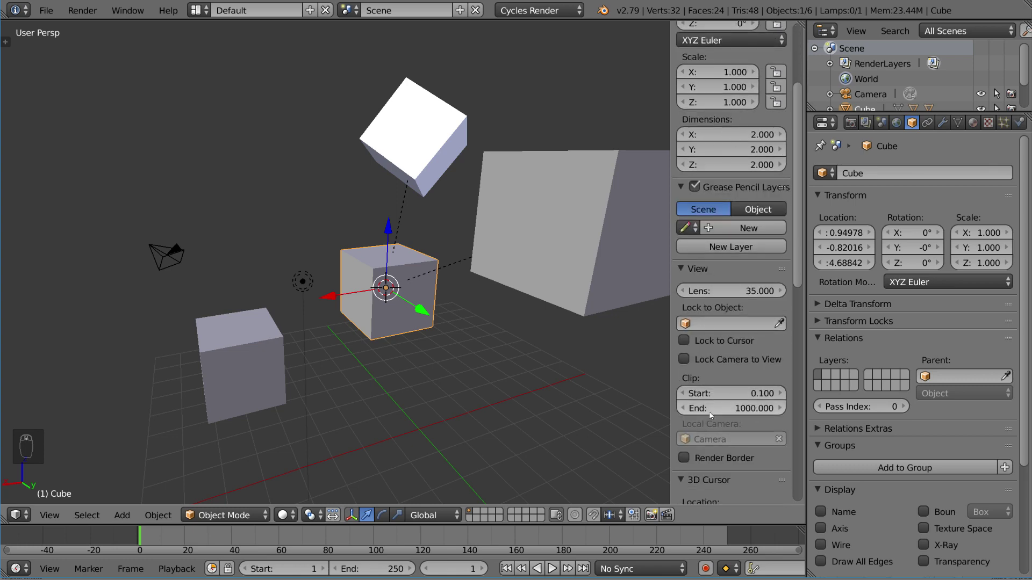
{"action": "scroll", "coordinate": [726, 363], "scroll_direction": "down", "scroll_amount": 4}
{"action": "scroll", "coordinate": [725, 423], "scroll_direction": "up", "scroll_amount": 2}
{"action": "scroll", "coordinate": [728, 260], "scroll_direction": "up", "scroll_amount": 5}
{"action": "scroll", "coordinate": [700, 72], "scroll_direction": "up", "scroll_amount": 2}
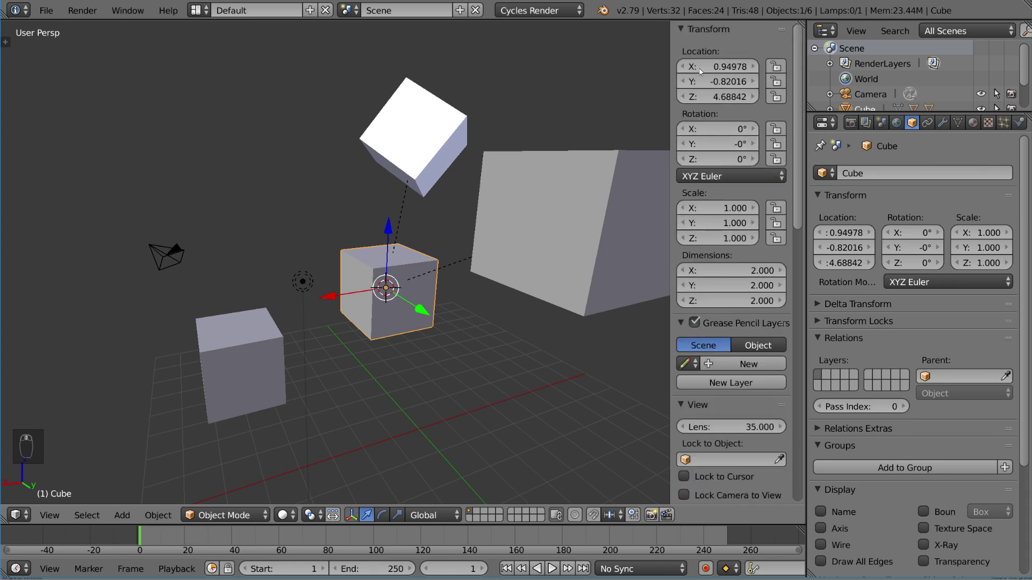
Reset the small cube's location and parent it to Cube.003 with Keep Transform.
{"action": "middle_click_drag", "start_coordinate": [443, 332], "coordinate": [367, 343]}
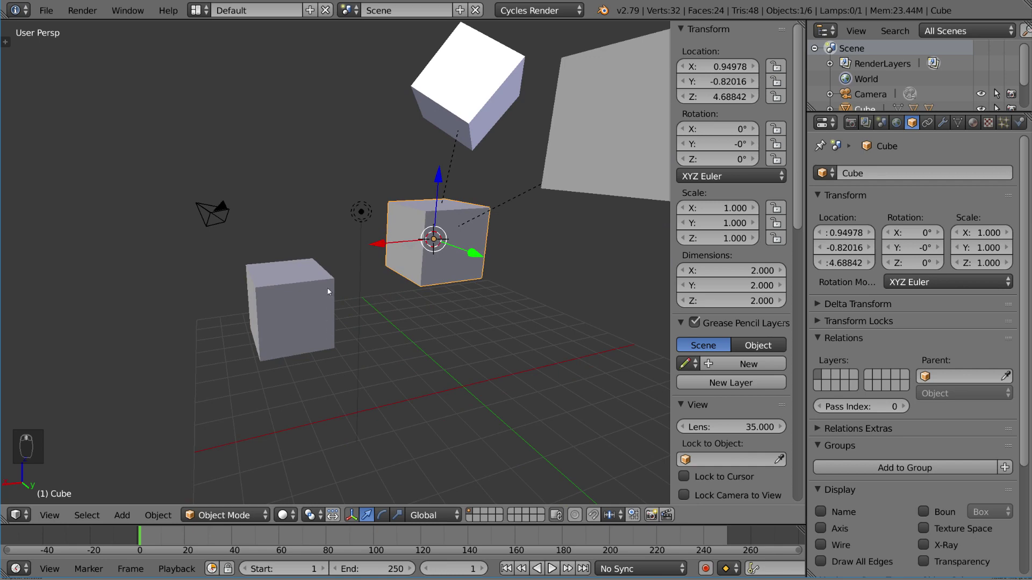
{"action": "key", "text": "alt+g"}
{"action": "left_click", "coordinate": [299, 276], "text": "shift"}
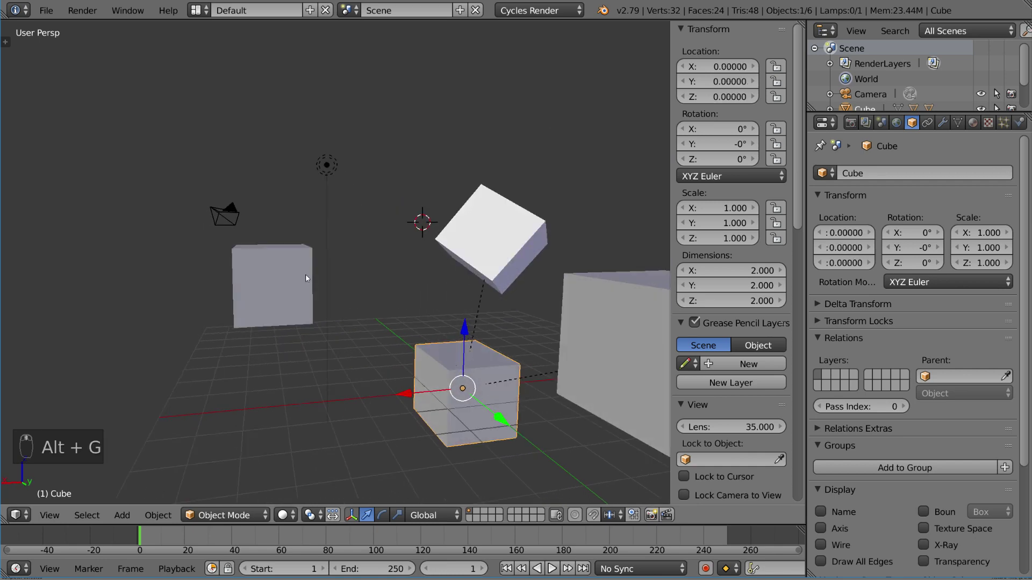
{"action": "key", "text": "ctrl+p"}
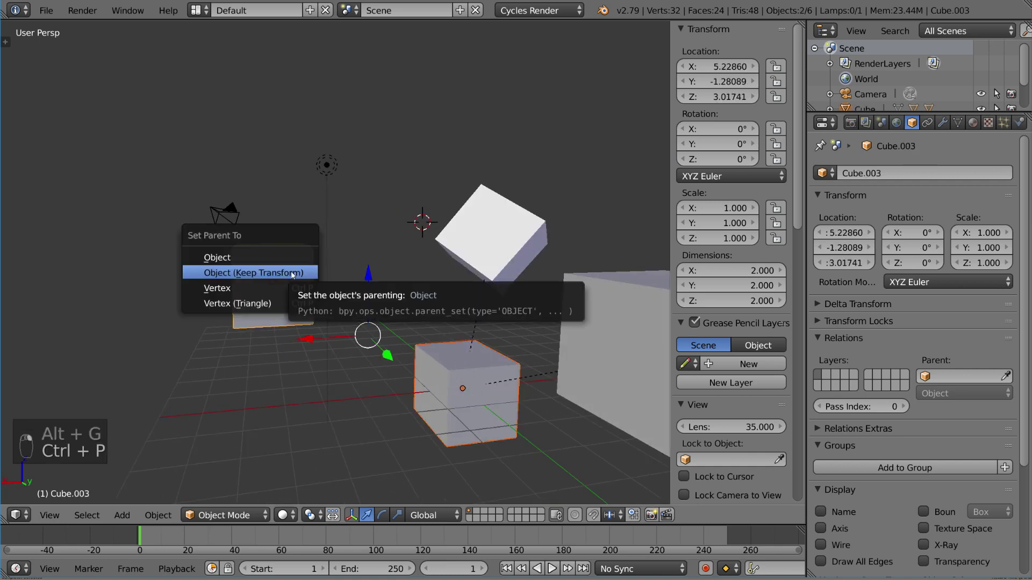
{"action": "left_click", "coordinate": [291, 274]}
Clear Cube.003's location to the world origin, then select the small child cube.
{"action": "left_click", "coordinate": [468, 381]}
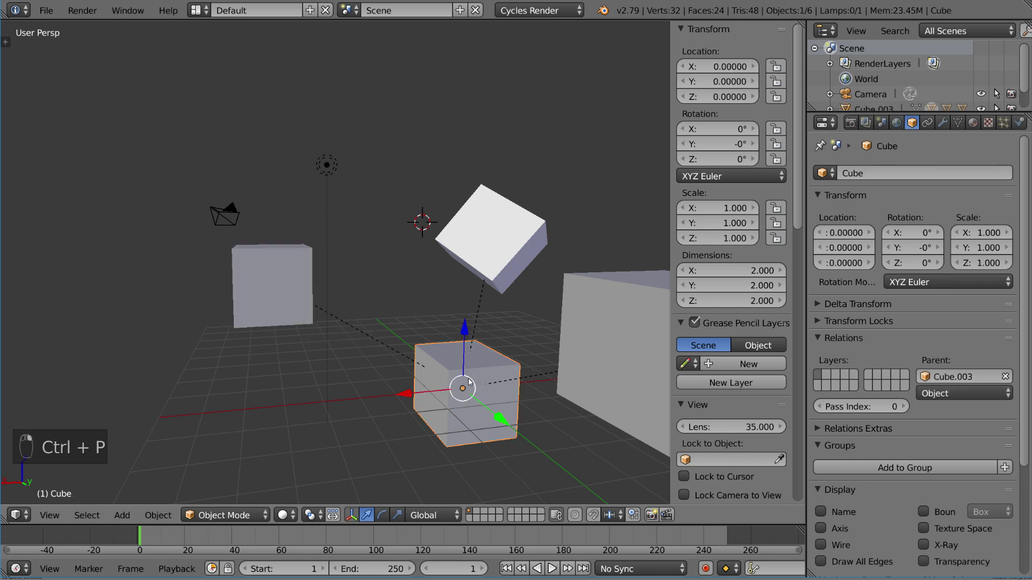
{"action": "left_click", "coordinate": [302, 280]}
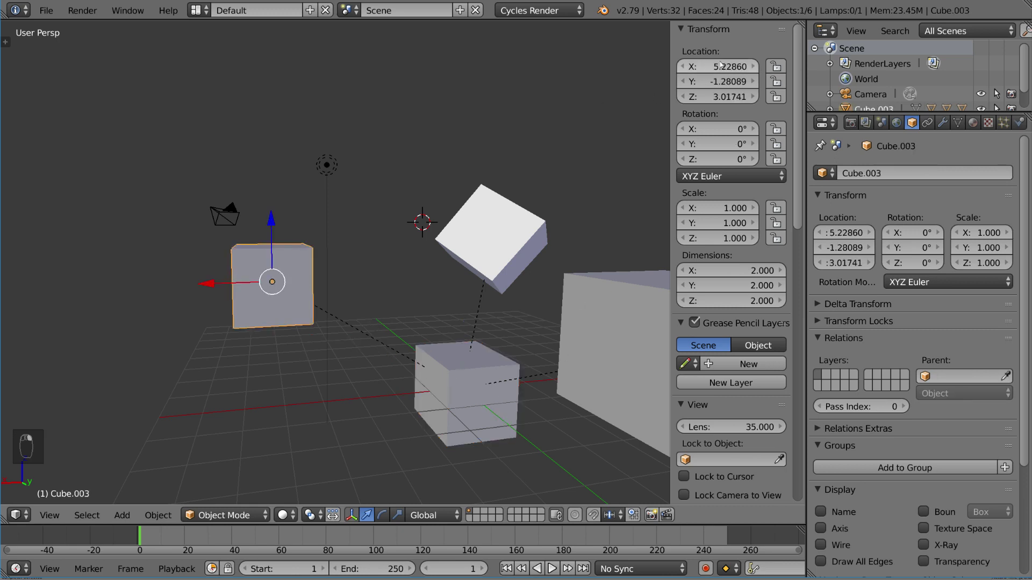
{"action": "key", "text": "alt+g"}
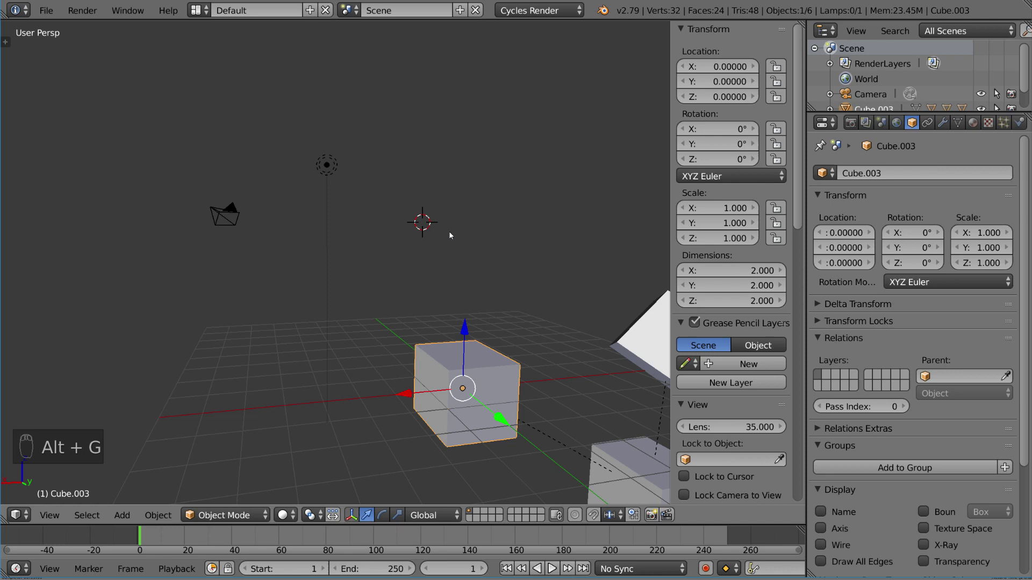
{"action": "mouse_move", "coordinate": [562, 362]}
{"action": "middle_mouse_down"}
{"action": "mouse_move", "coordinate": [436, 220]}
{"action": "mouse_move", "coordinate": [438, 257]}
{"action": "mouse_move", "coordinate": [354, 274]}
{"action": "mouse_move", "coordinate": [460, 314]}
{"action": "mouse_move", "coordinate": [564, 266]}
{"action": "middle_mouse_up"}
{"action": "right_click", "coordinate": [460, 314]}
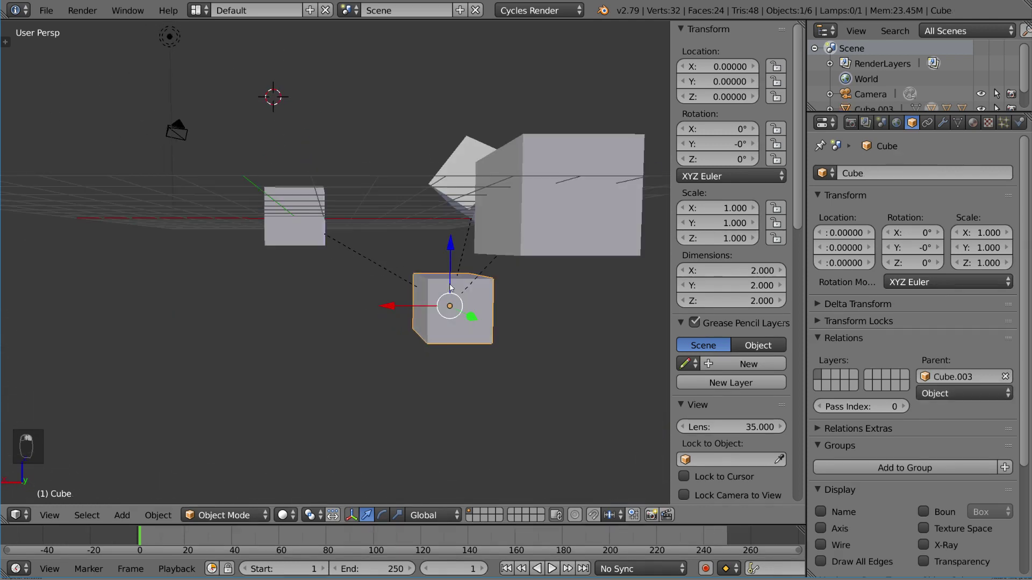